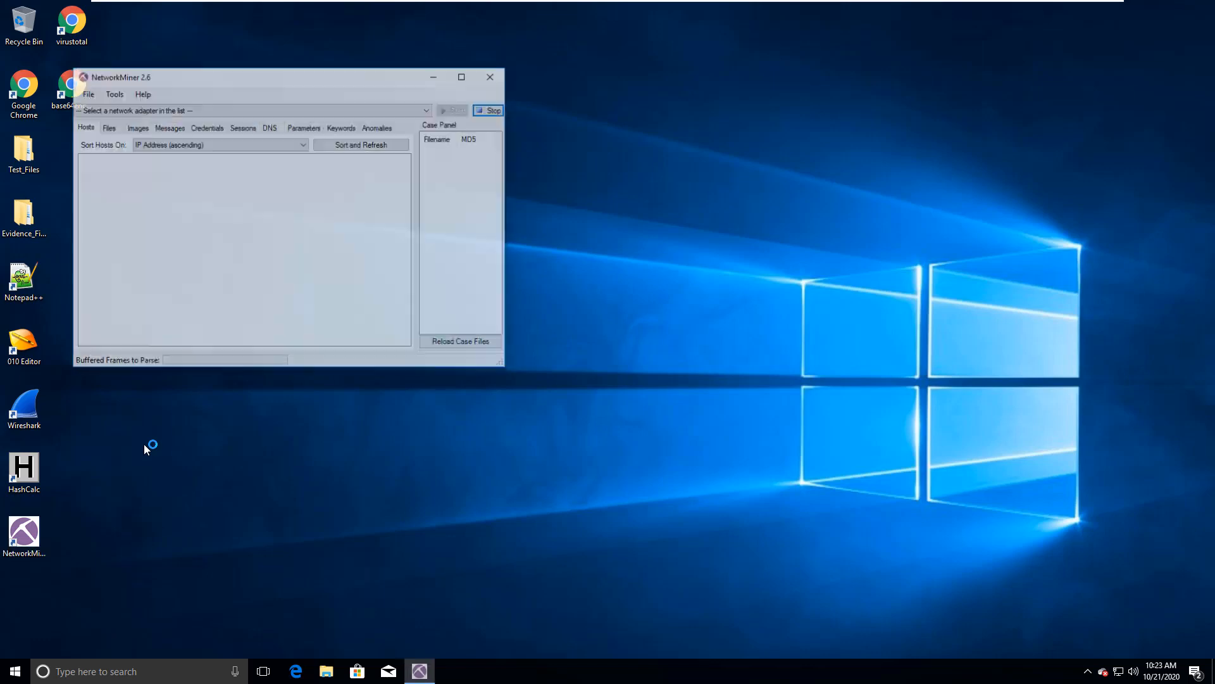
# Step: Reposition and enlarge the NetworkMiner window, load evidence01.pcap from the nested Evidence_Files folder into it, and close the folder window
pyautogui.moveTo(273, 78); pyautogui.dragTo(588, 109)
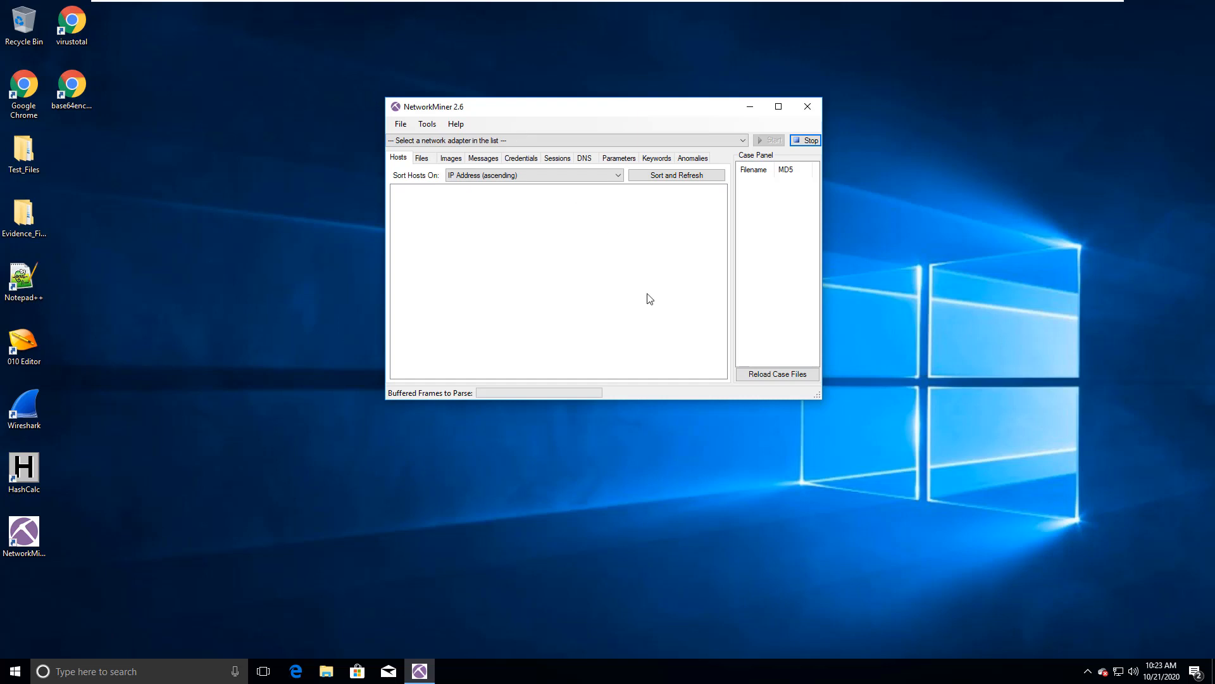
pyautogui.moveTo(818, 395); pyautogui.dragTo(985, 479)
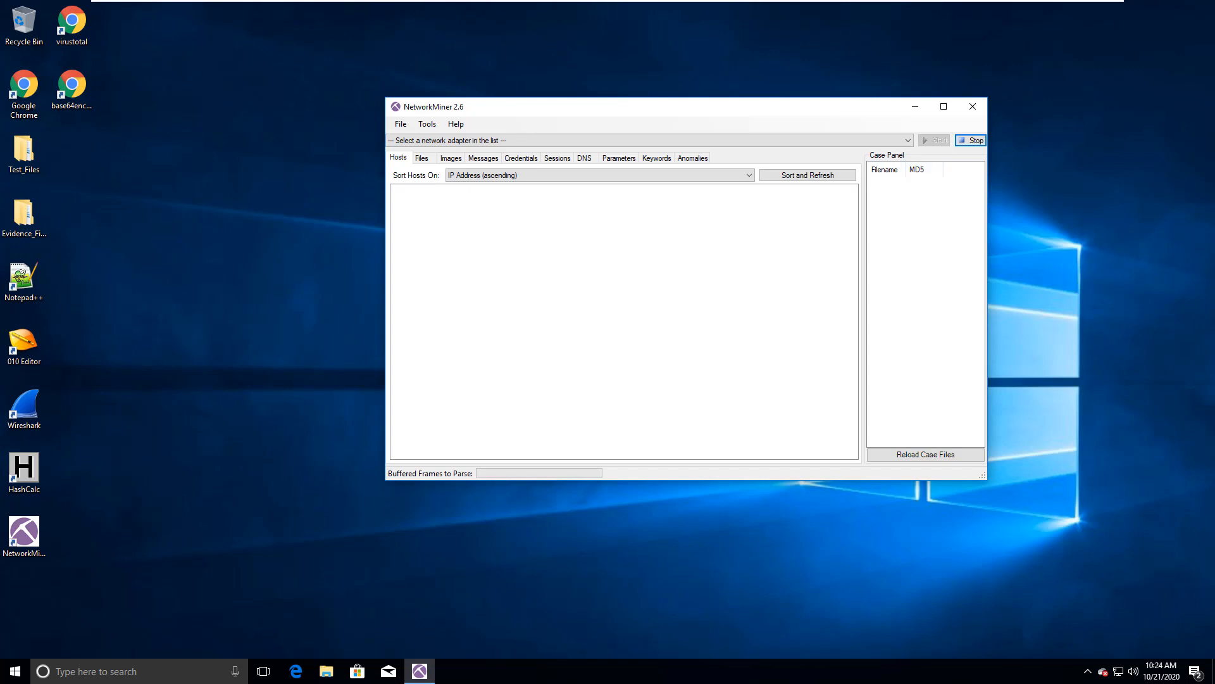
pyautogui.doubleClick(24, 215)
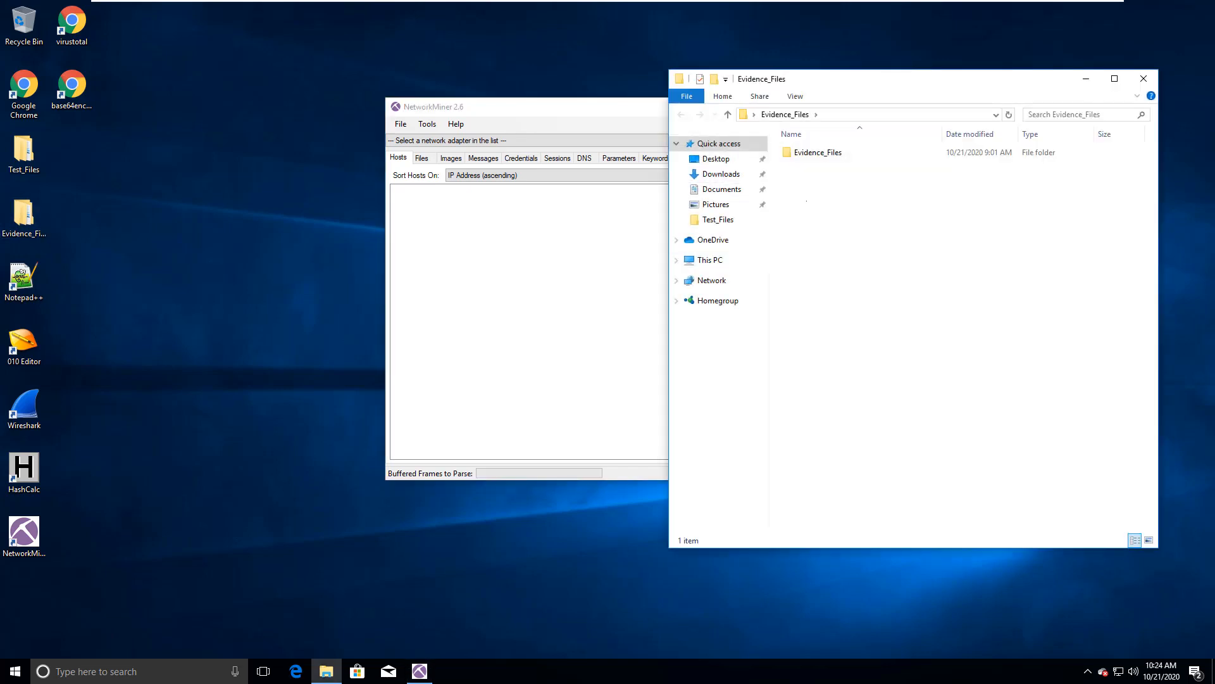
pyautogui.click(818, 152)
pyautogui.doubleClick(818, 153)
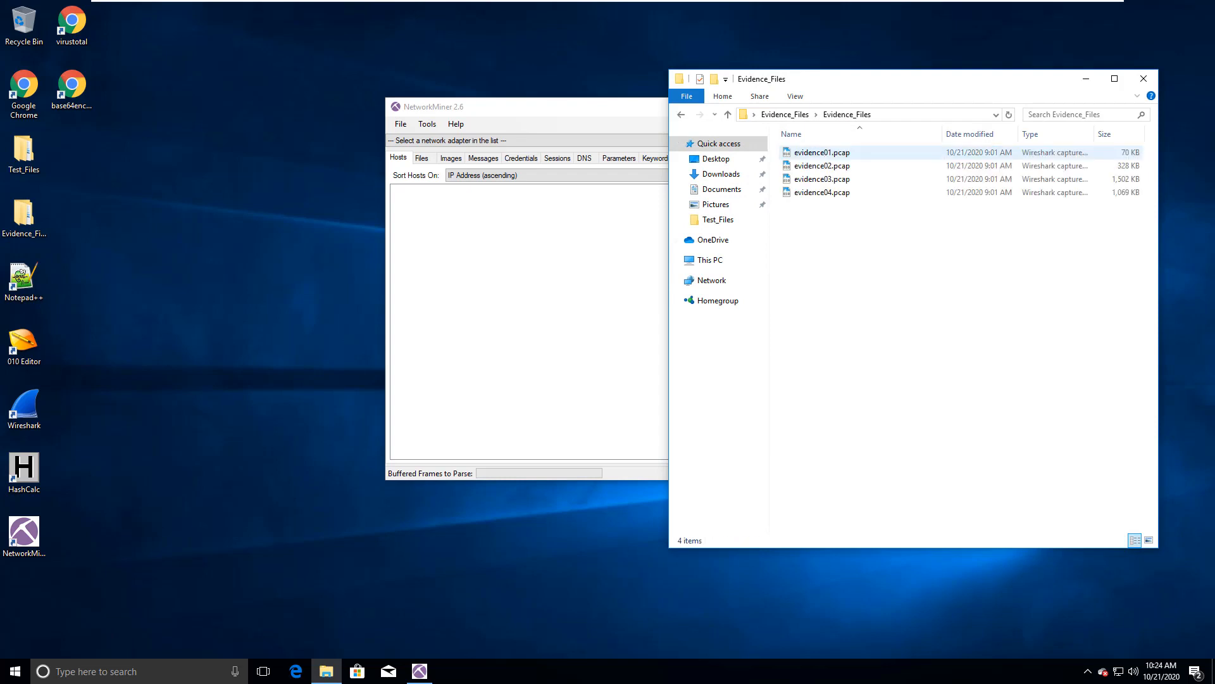
pyautogui.moveTo(822, 153); pyautogui.dragTo(580, 272)
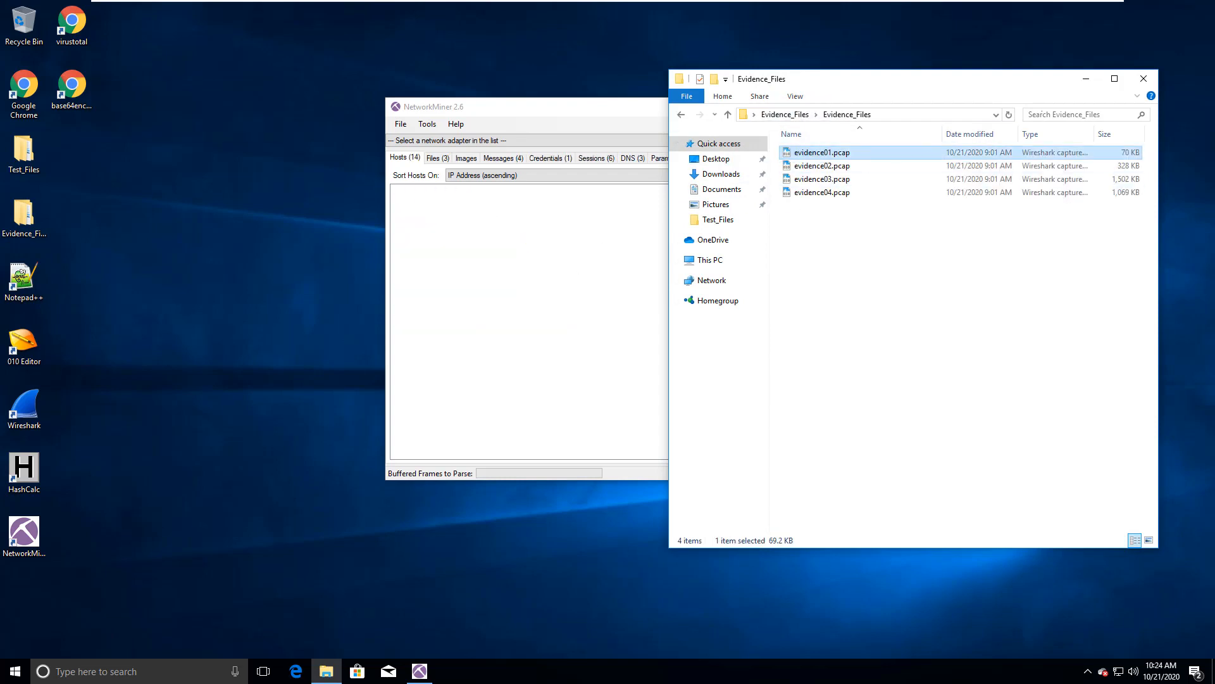
pyautogui.click(1143, 79)
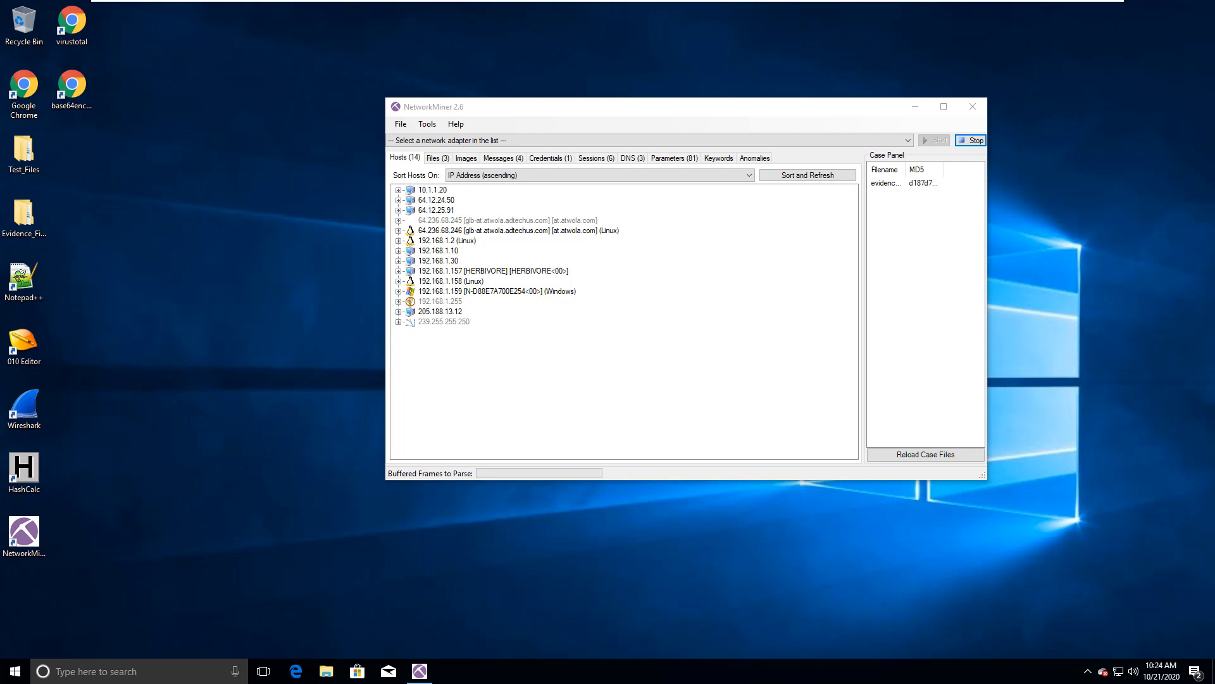
# Step: Inspect the details of hosts 10.1.1.20 and 64.236.68.246, collapsing each one after viewing
pyautogui.click(398, 190)
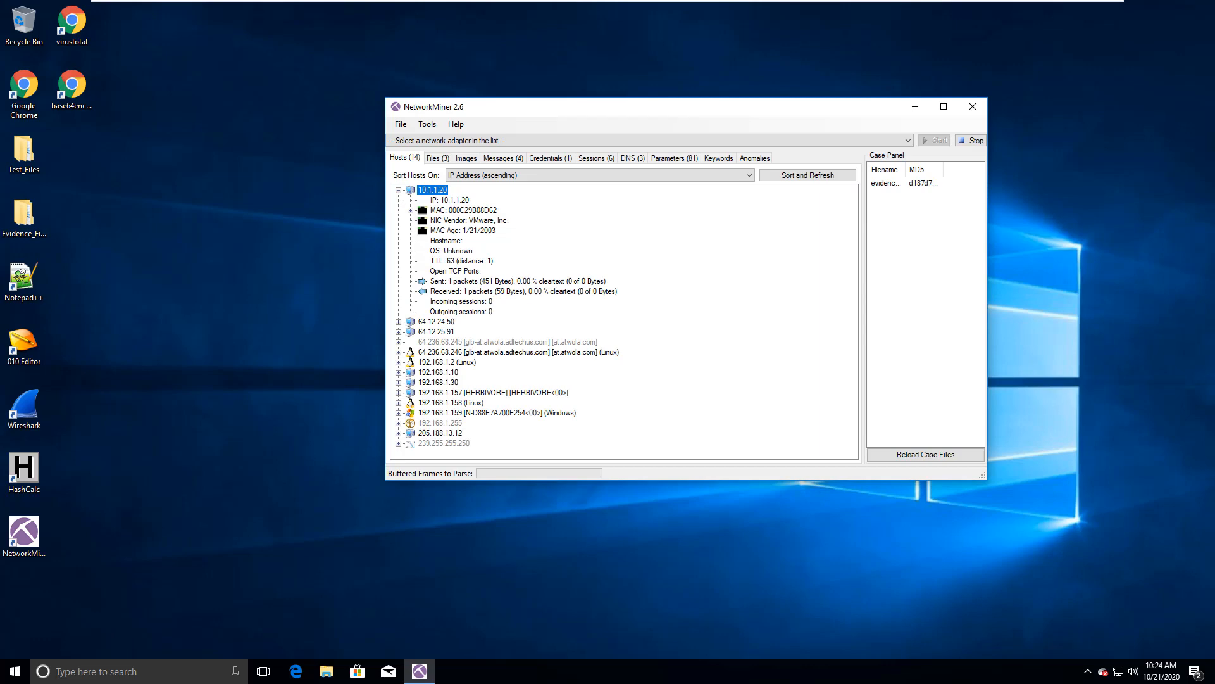
pyautogui.click(398, 190)
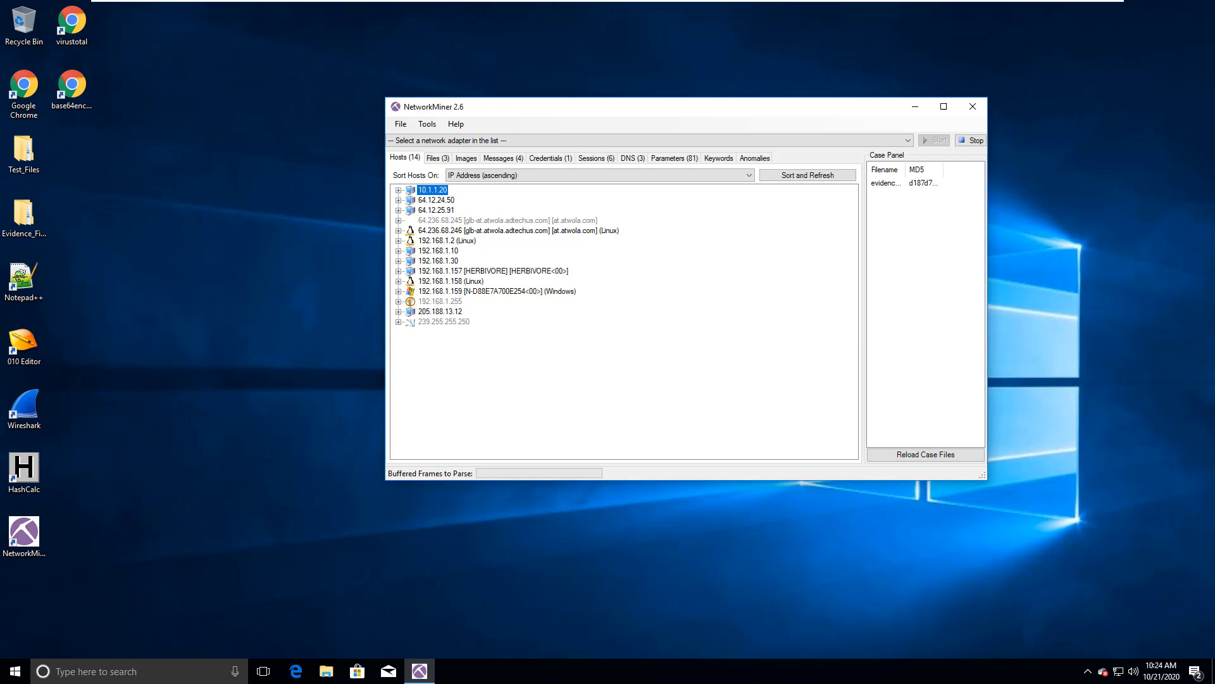
pyautogui.click(399, 231)
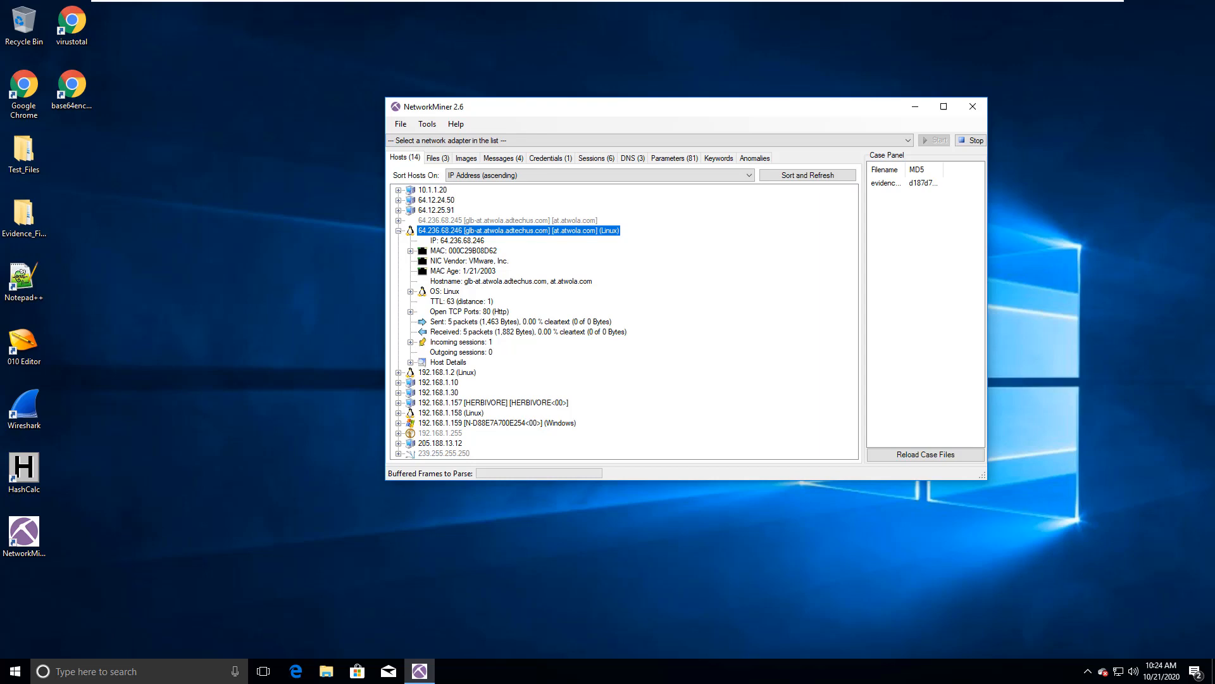
pyautogui.click(399, 230)
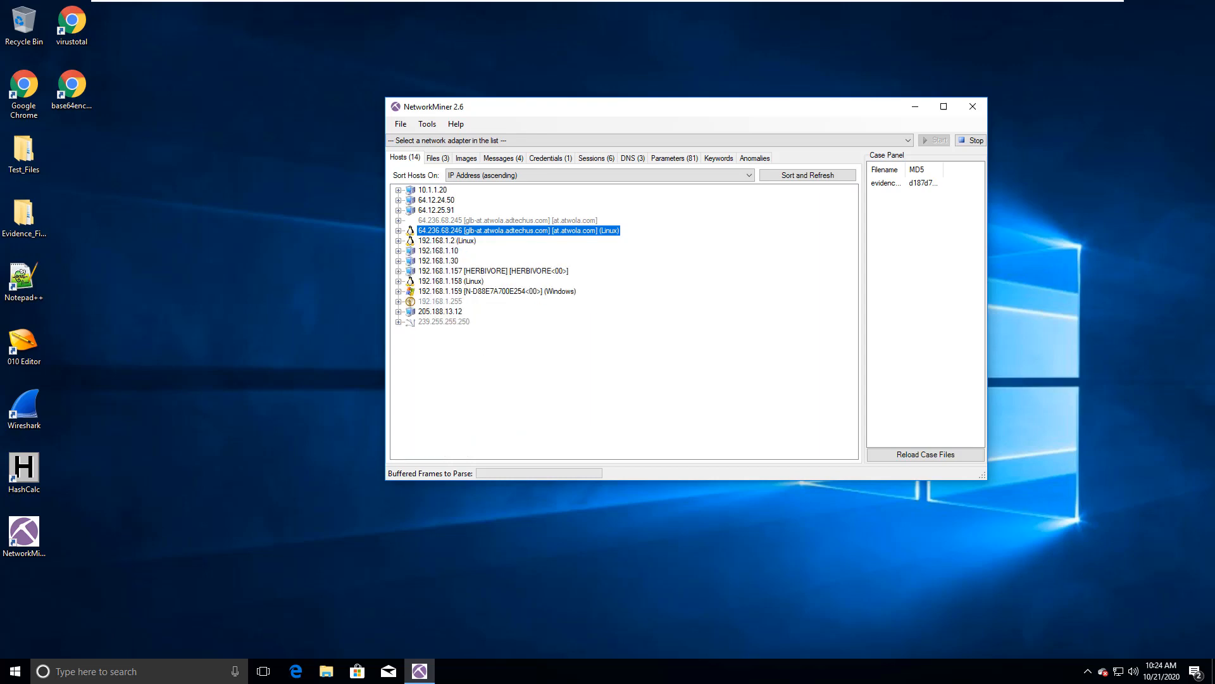
pyautogui.click(447, 241)
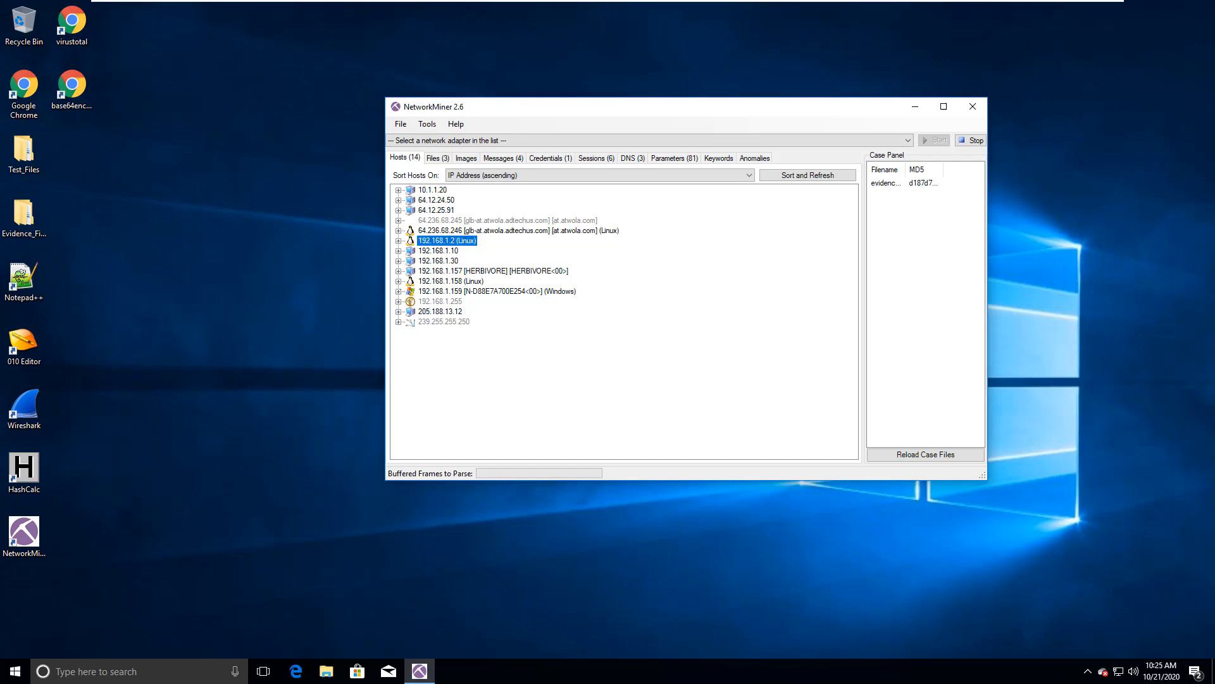
# Step: Examine the Windows host 192.168.1.159, including its sent and received traffic and its list of outgoing sessions
pyautogui.doubleClick(497, 291)
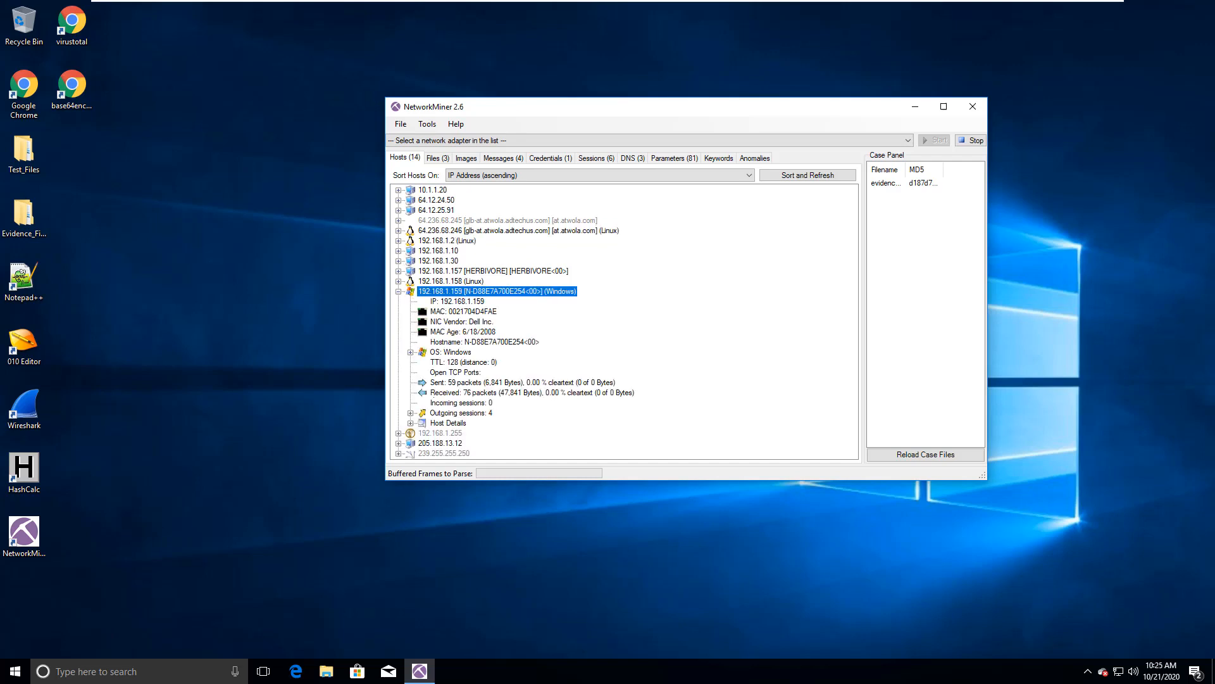
pyautogui.click(449, 373)
pyautogui.click(450, 384)
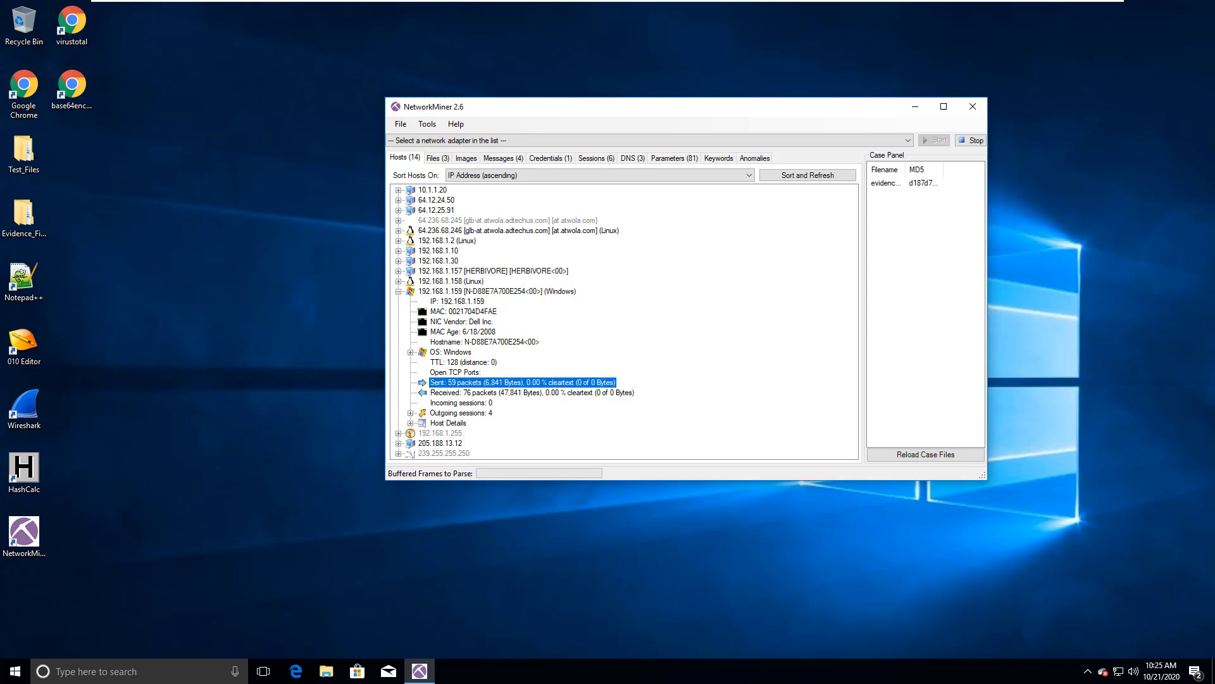
pyautogui.click(464, 393)
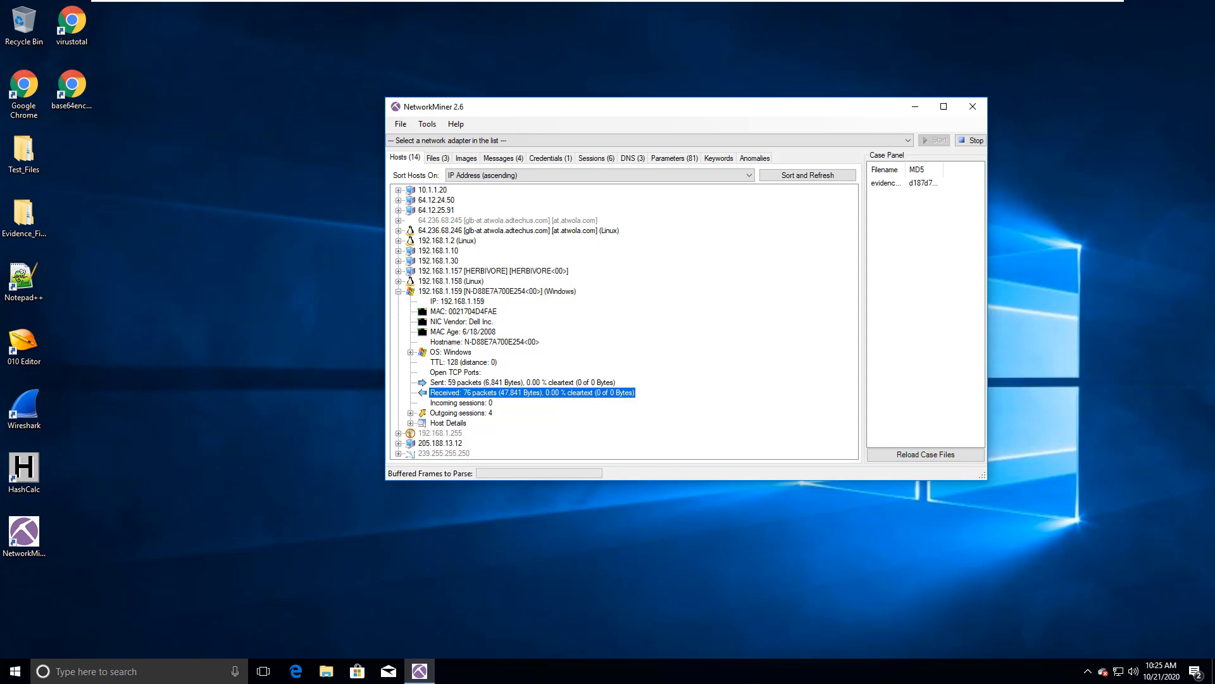
pyautogui.click(458, 414)
pyautogui.press('Right')
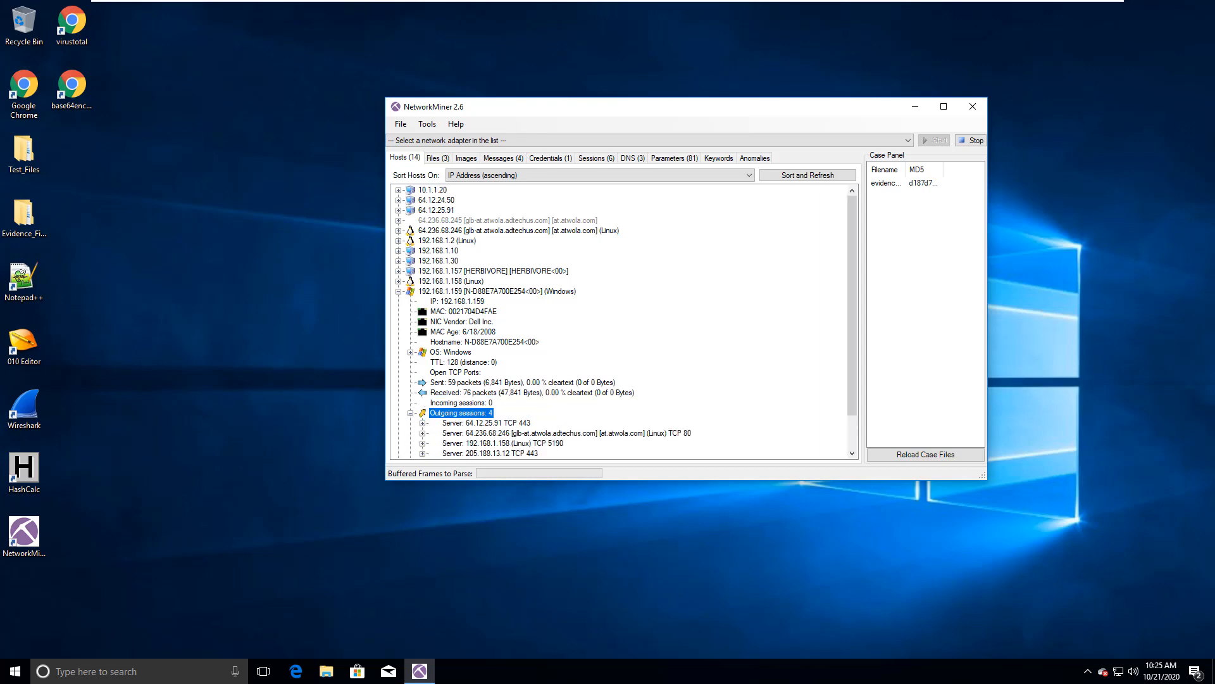
pyautogui.scroll(-2, 618, 322)
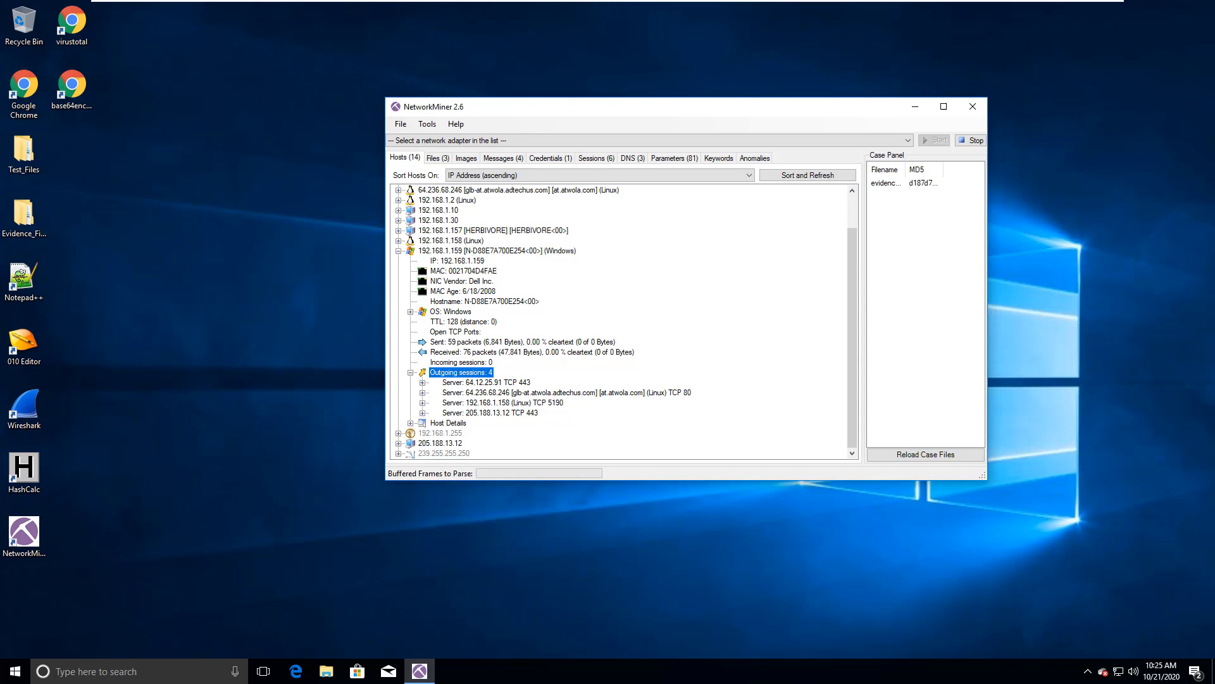
# Step: Review the outgoing session entries of host 192.168.1.159 server by server, from 64.12.25.91 to 205.188.13.12, leaving each collapsed
pyautogui.doubleClick(487, 382)
pyautogui.press('Left')
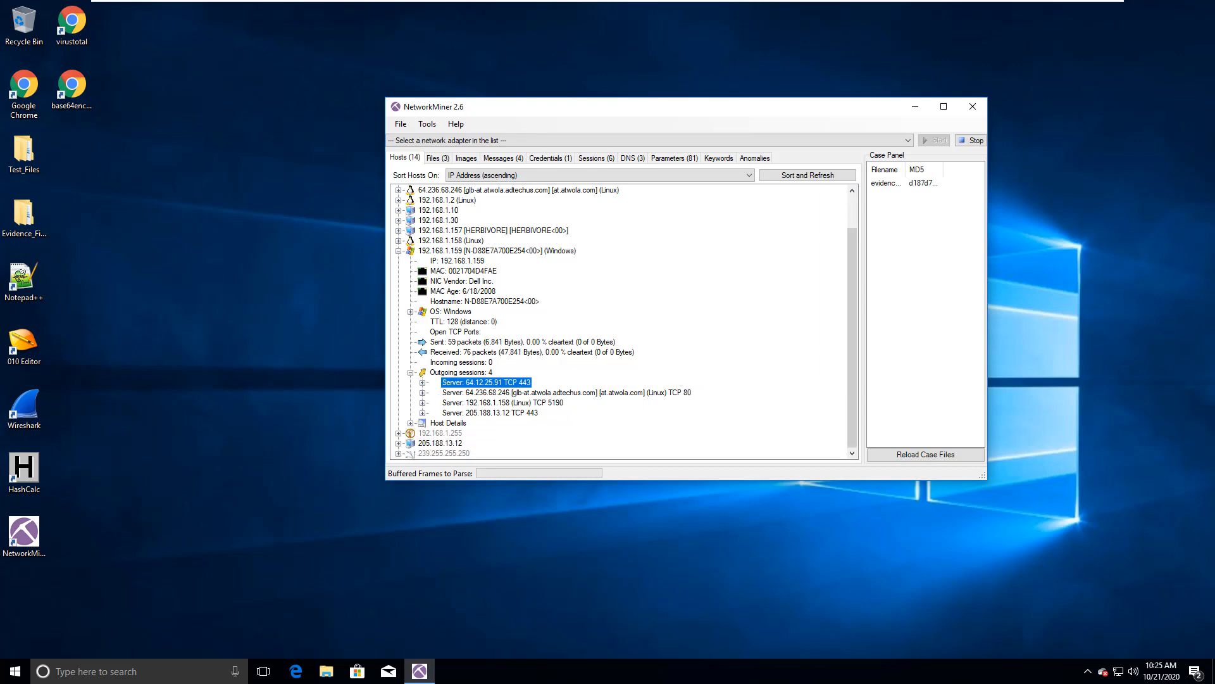
pyautogui.doubleClick(506, 392)
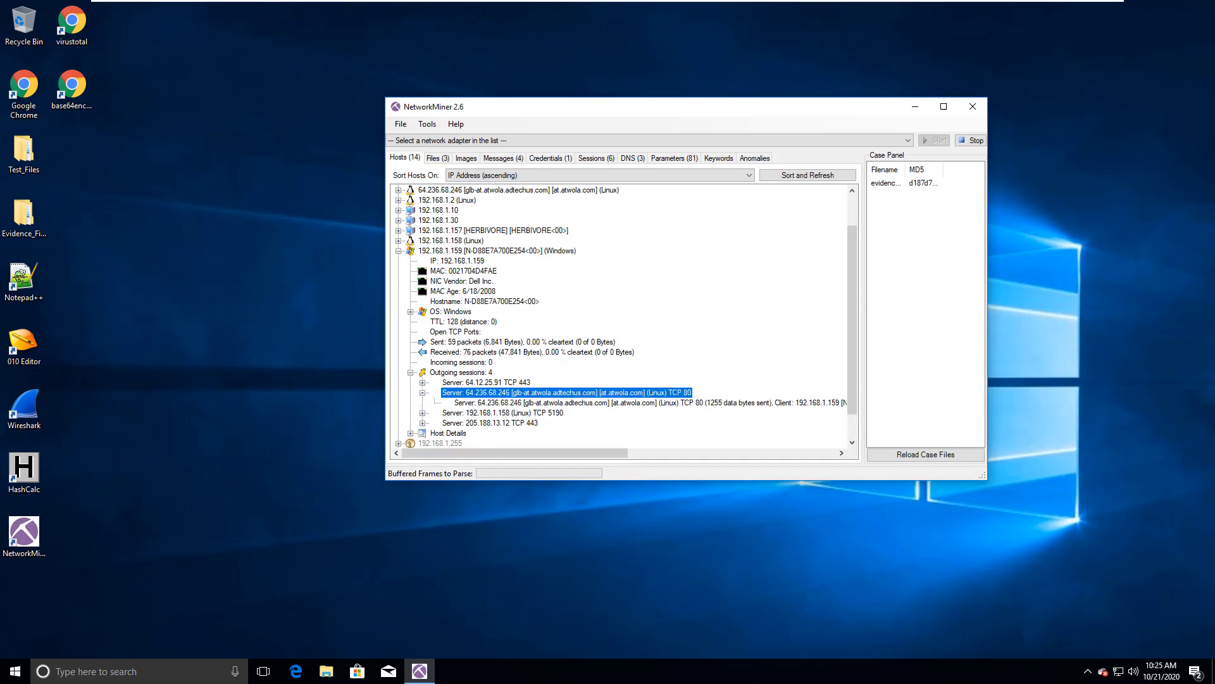
pyautogui.press('Left')
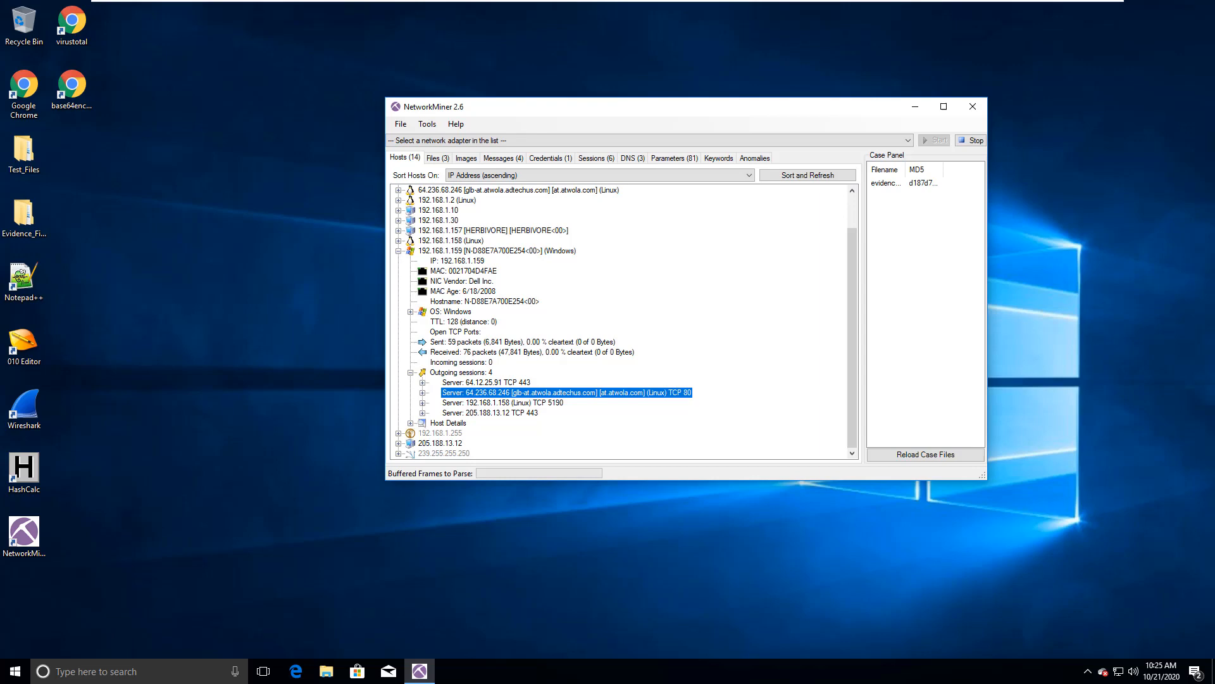
pyautogui.doubleClick(502, 402)
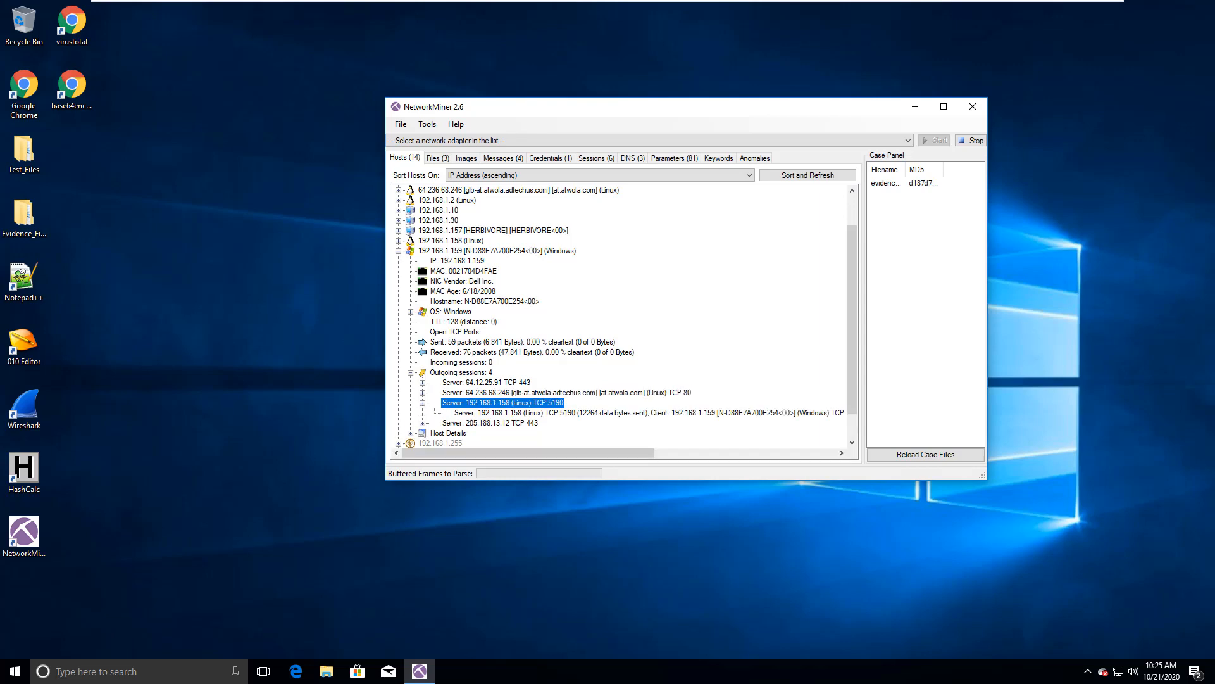
pyautogui.click(592, 413)
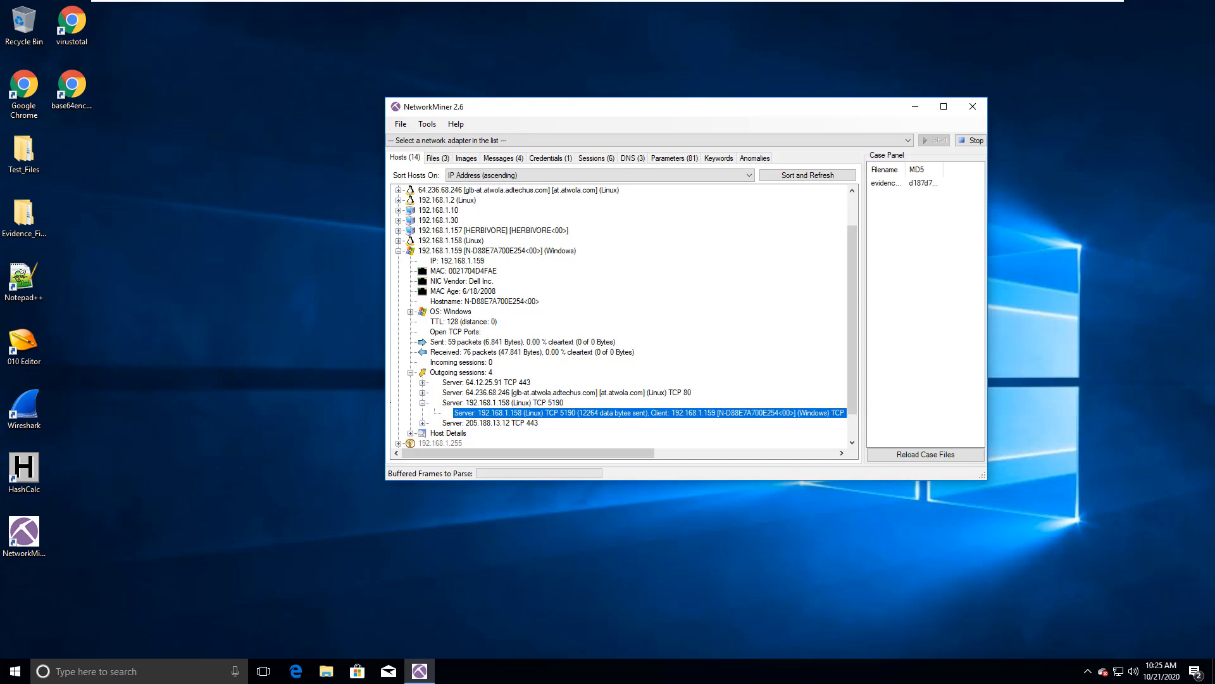
pyautogui.click(422, 403)
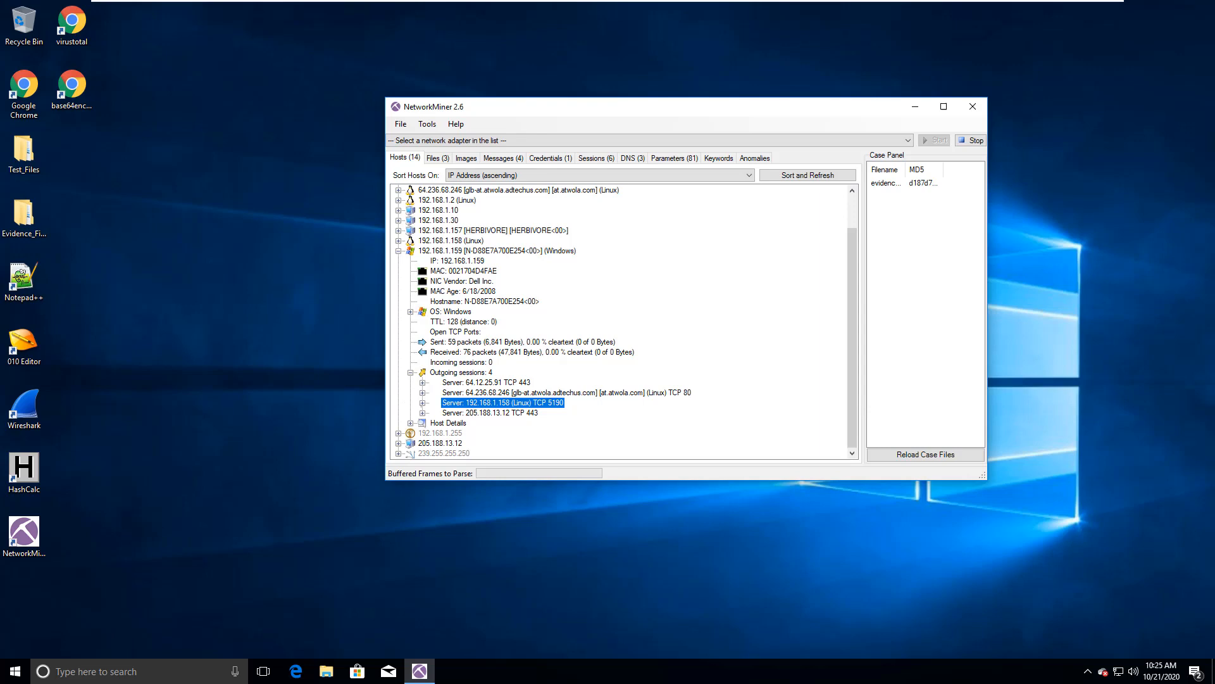
pyautogui.click(423, 413)
pyautogui.click(469, 412)
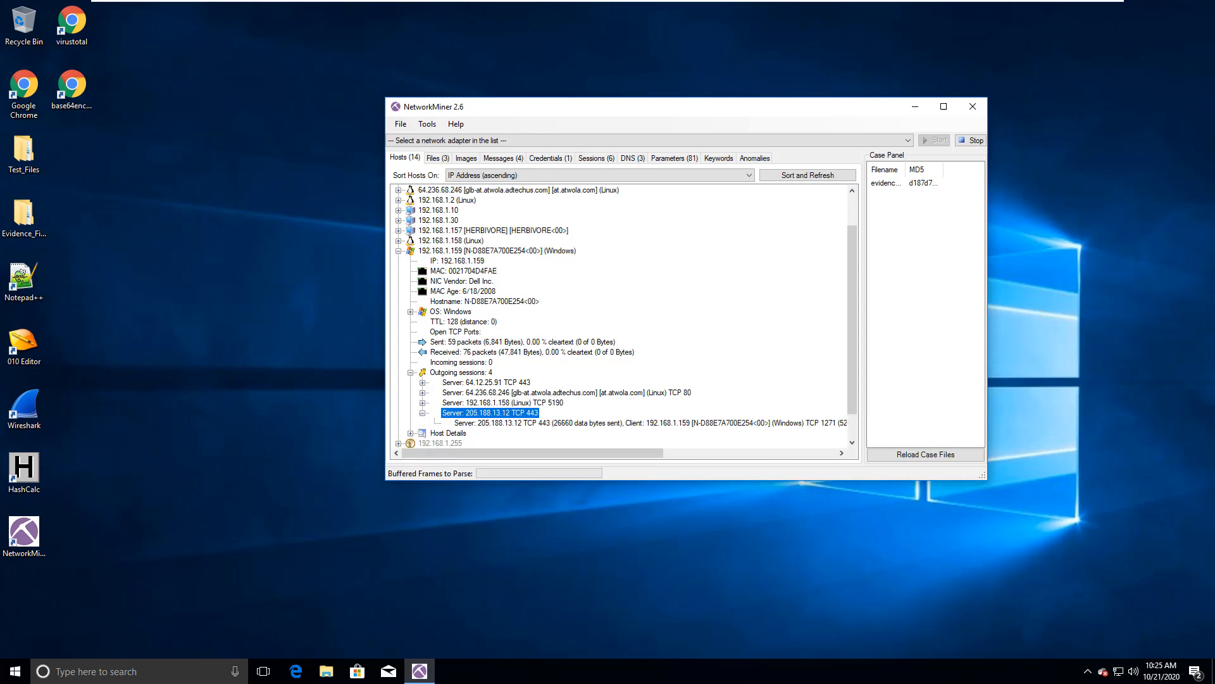
pyautogui.press('Left')
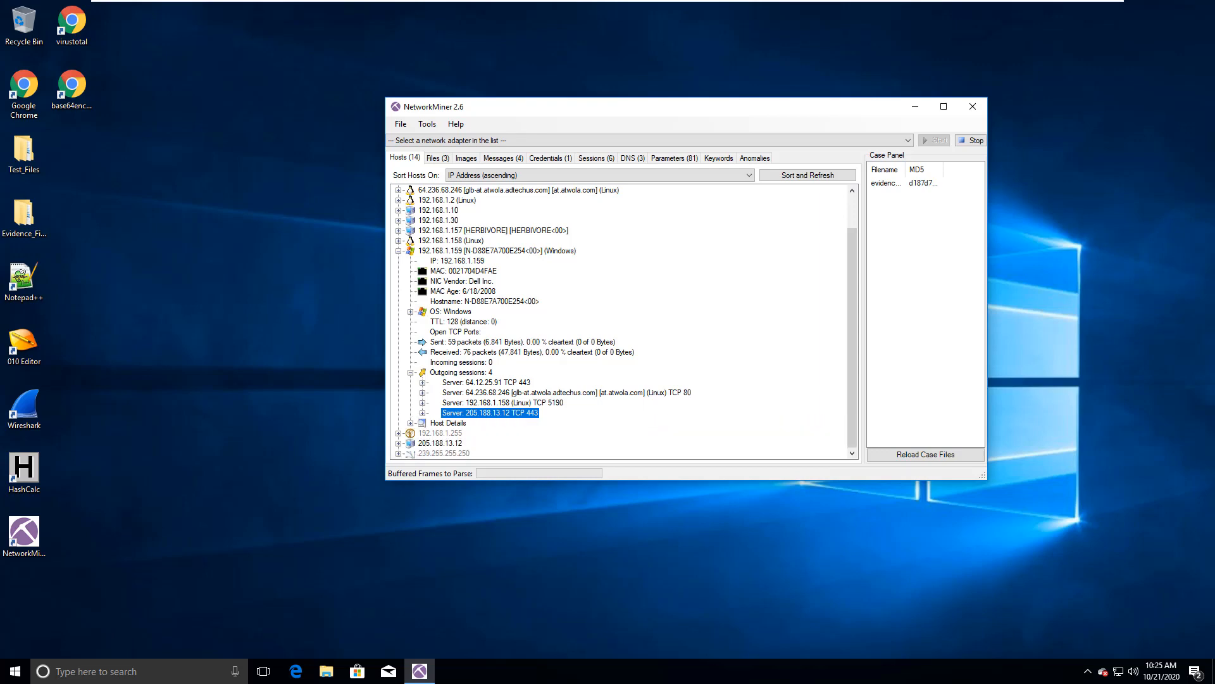
# Step: View the Host Details of 192.168.1.159, and collapse the whole host entry
pyautogui.click(410, 423)
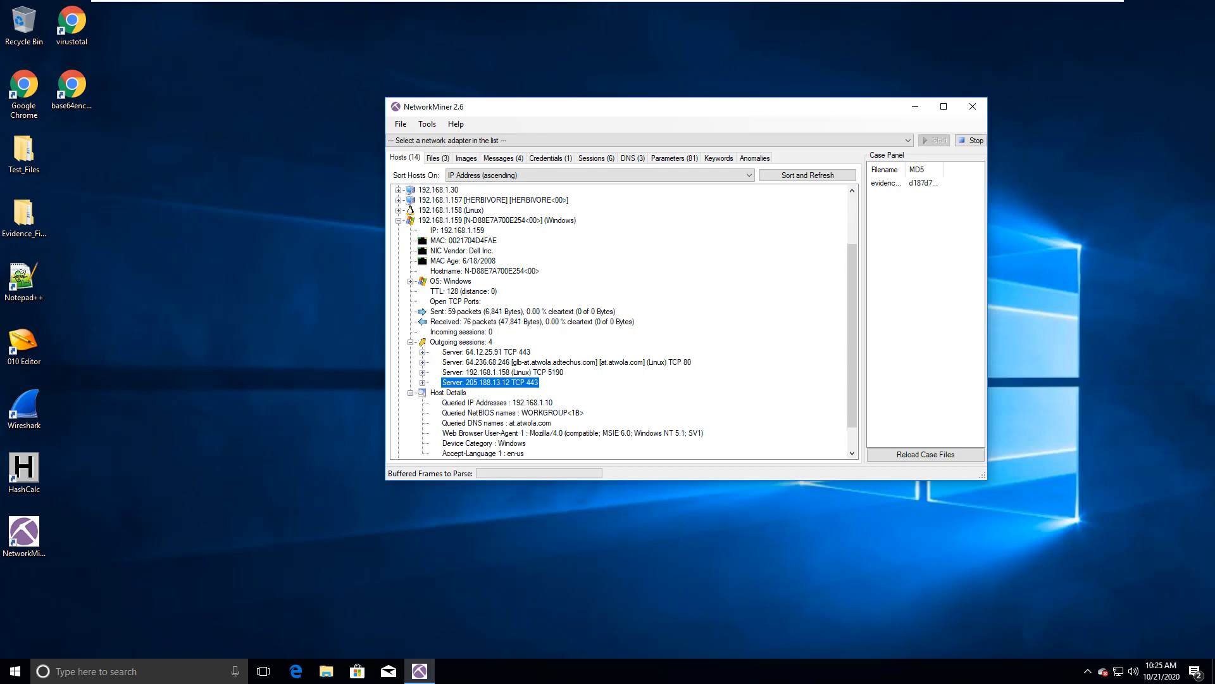
pyautogui.click(410, 393)
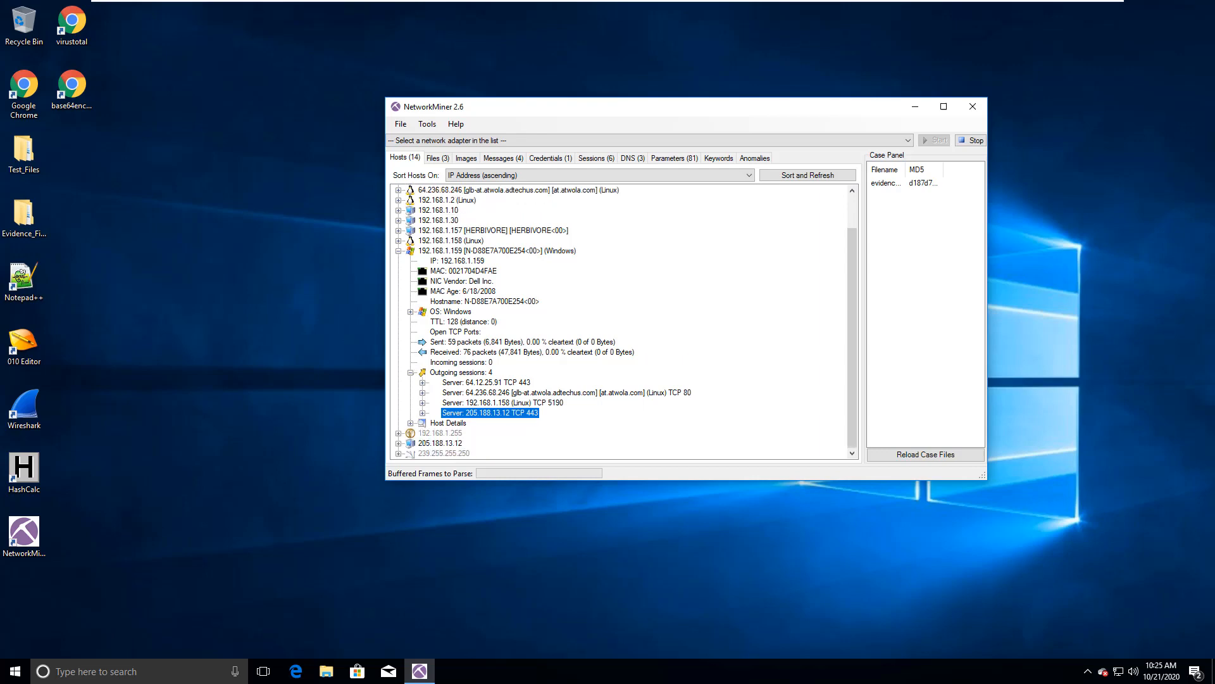
pyautogui.click(411, 372)
pyautogui.click(398, 291)
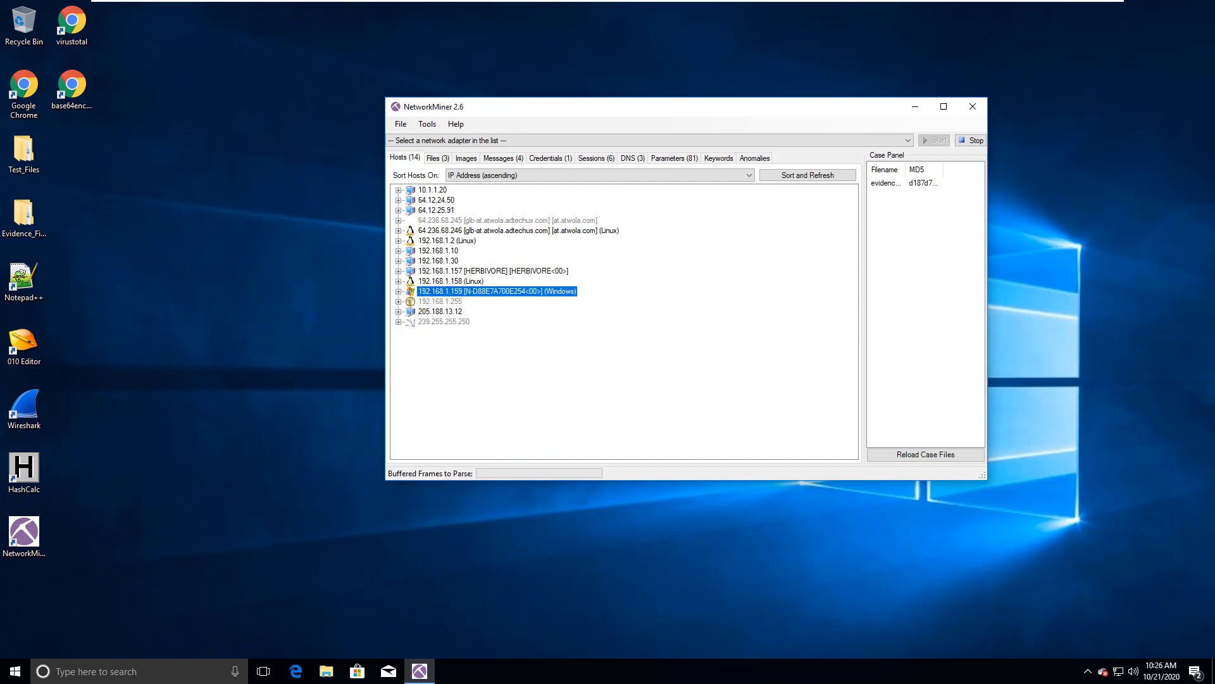
# Step: Review the files extracted from the capture and select recipe.docx
pyautogui.click(437, 157)
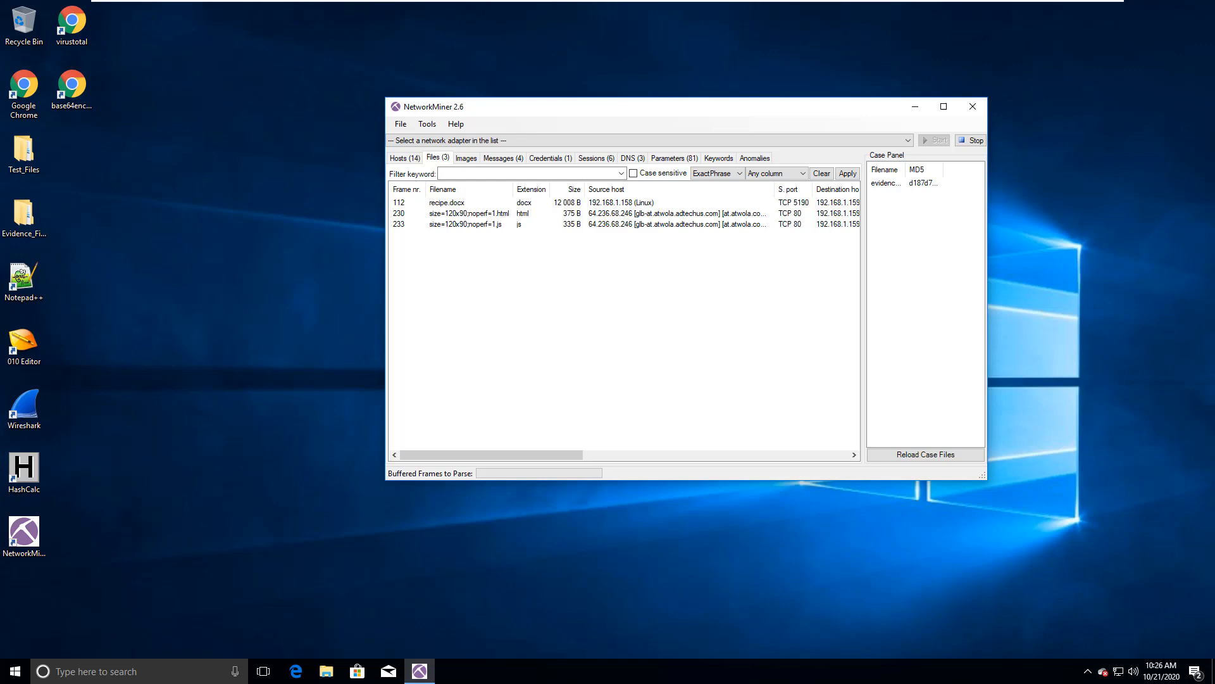
pyautogui.click(505, 254)
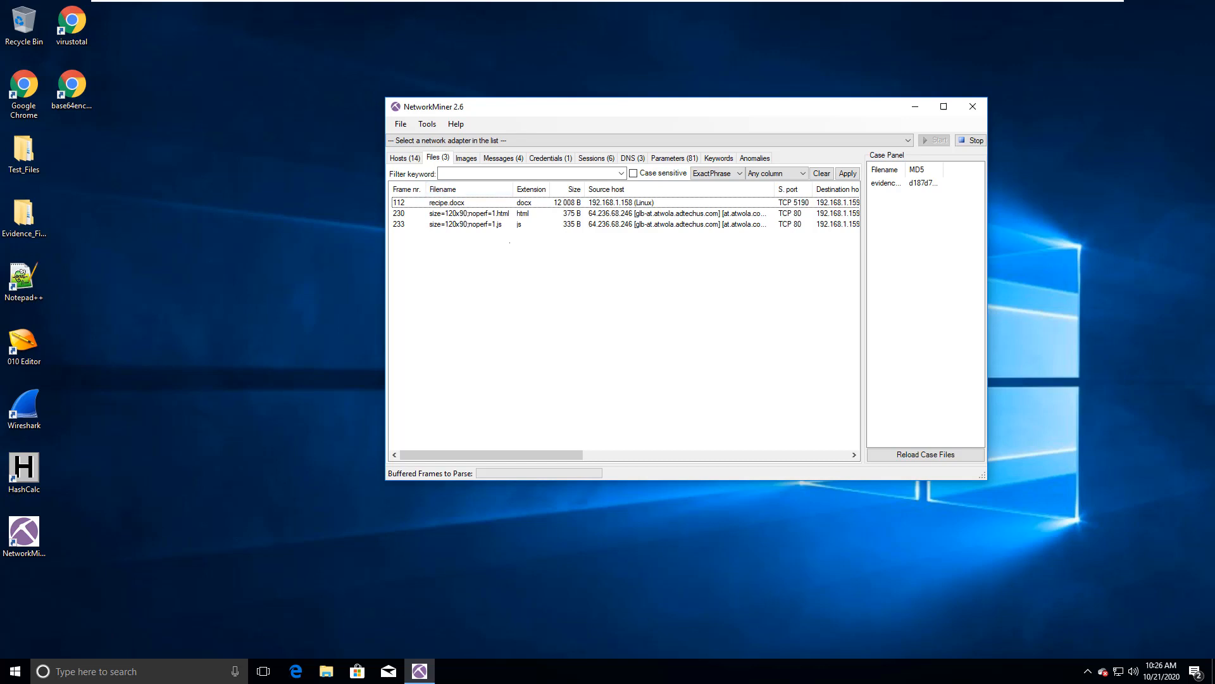
pyautogui.click(509, 224)
pyautogui.click(508, 214)
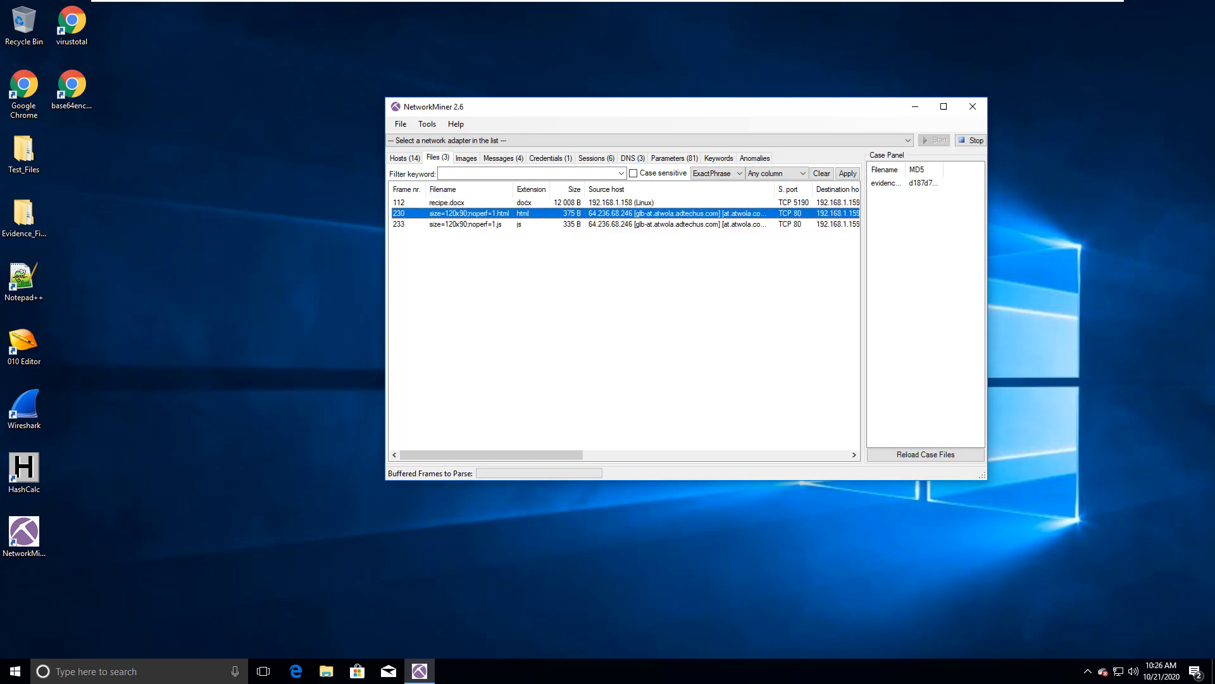
pyautogui.click(529, 200)
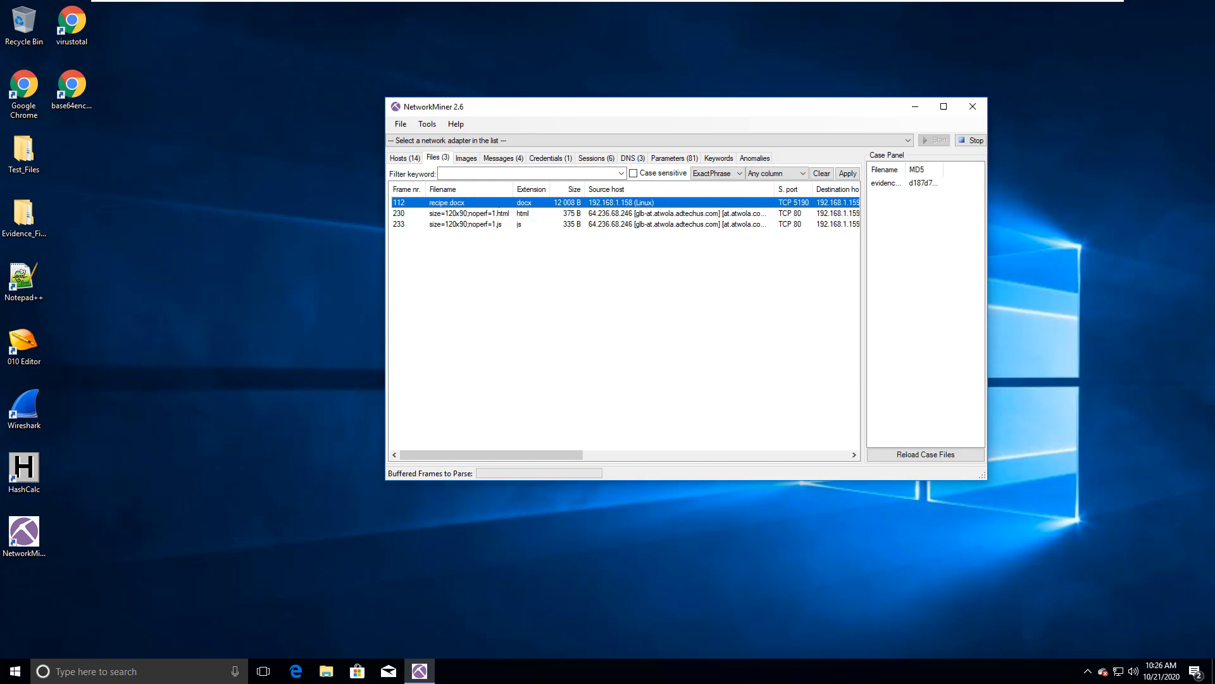
# Step: Open the extracted recipe.docx in Word, read its full text, and return to NetworkMiner
pyautogui.rightClick(498, 203)
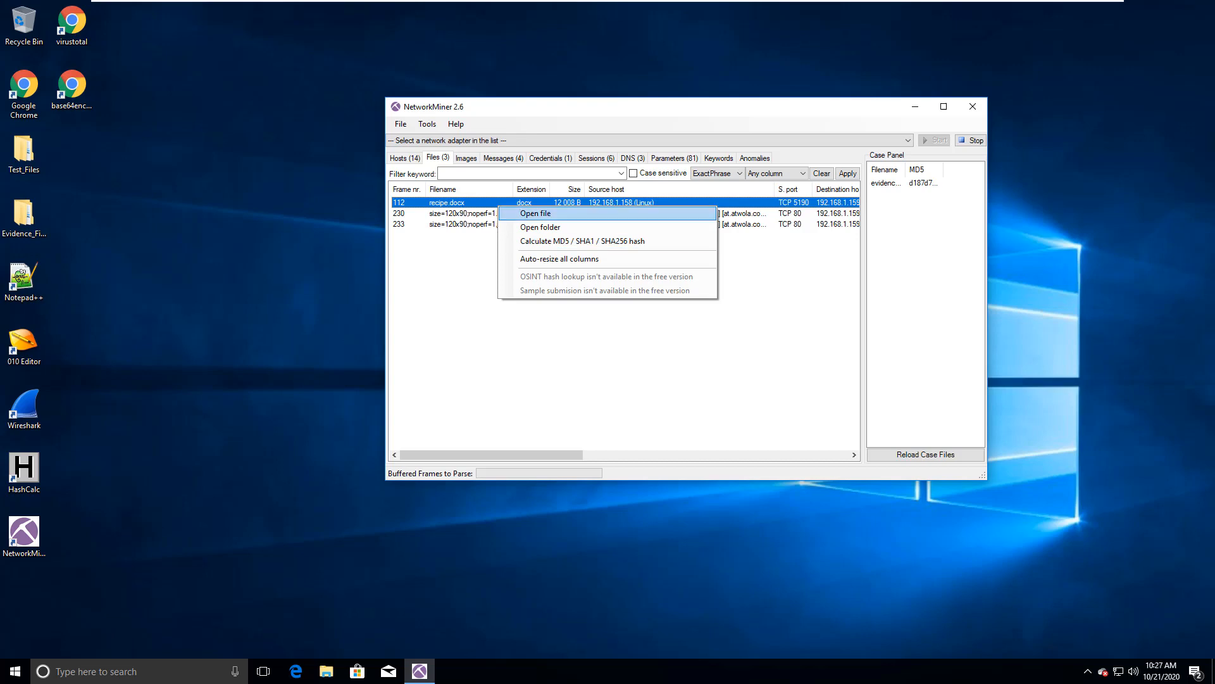
pyautogui.click(530, 213)
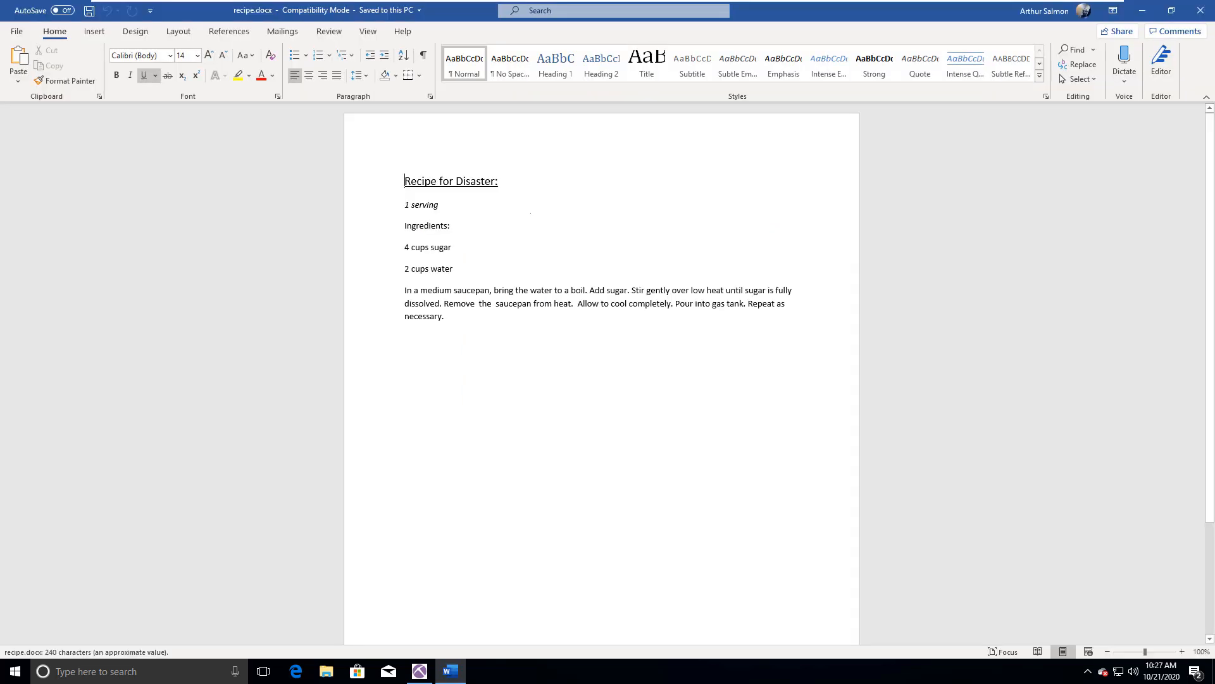
pyautogui.moveTo(458, 315); pyautogui.dragTo(401, 177)
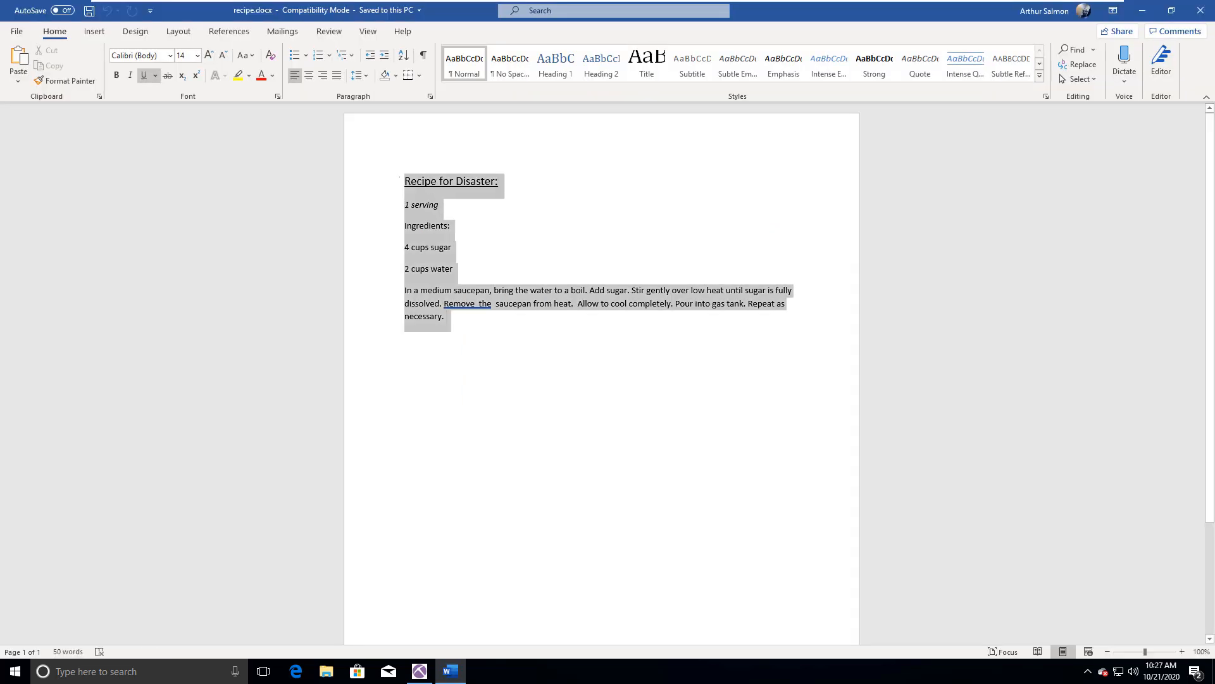
pyautogui.click(793, 119)
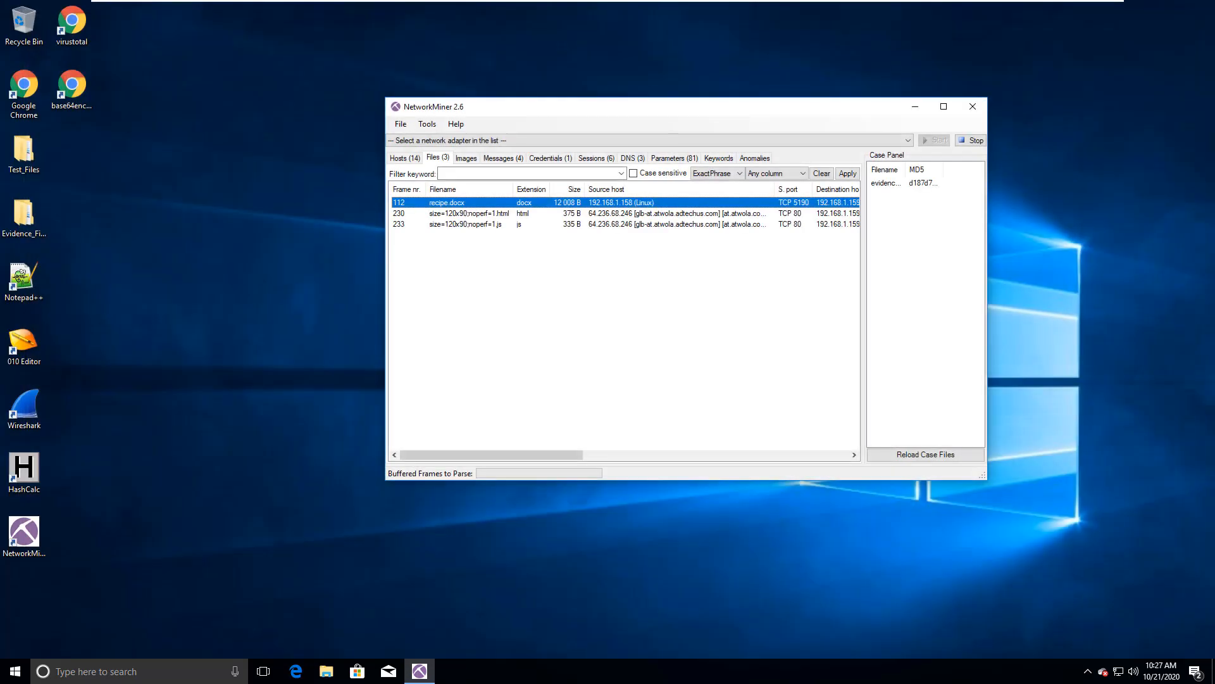
# Step: Maximize the NetworkMiner window and view the full details of the extracted recipe.docx entry
pyautogui.click(546, 297)
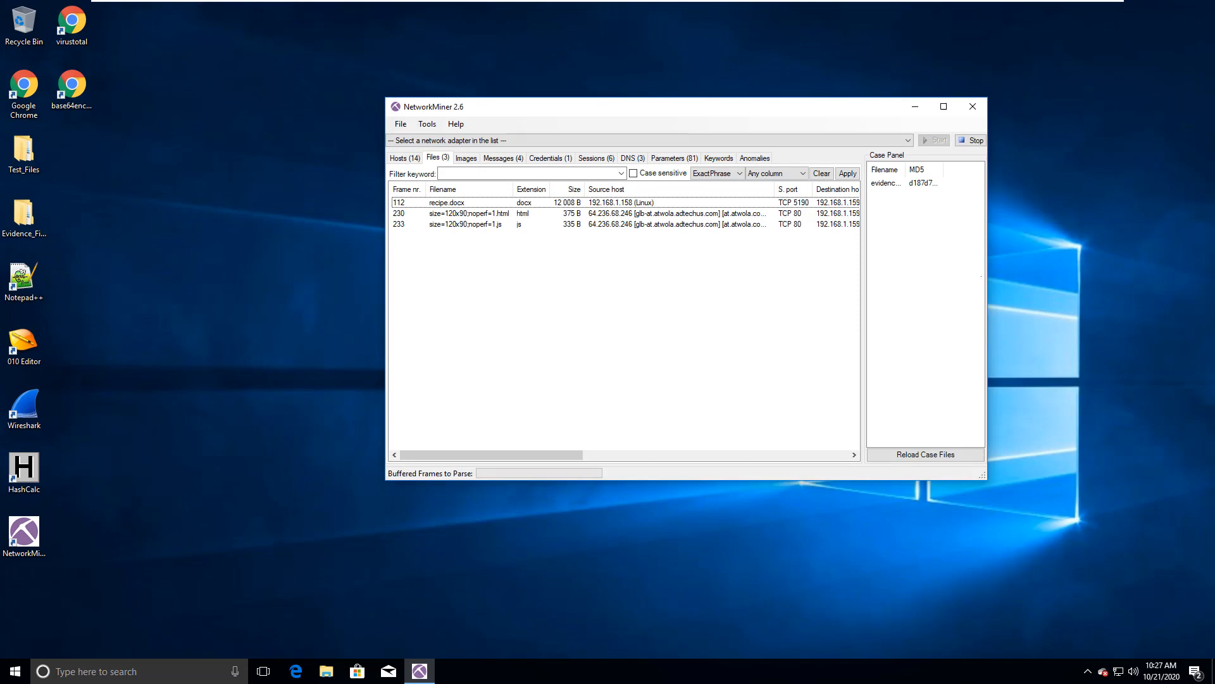
pyautogui.click(944, 106)
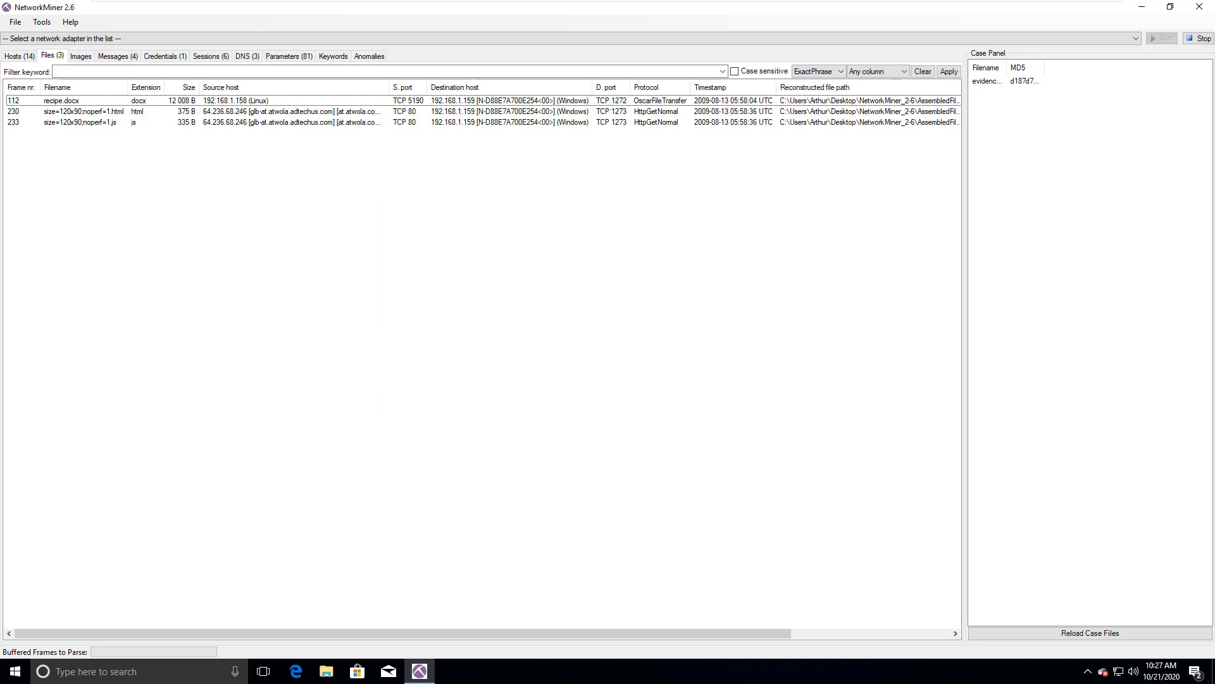
pyautogui.click(61, 101)
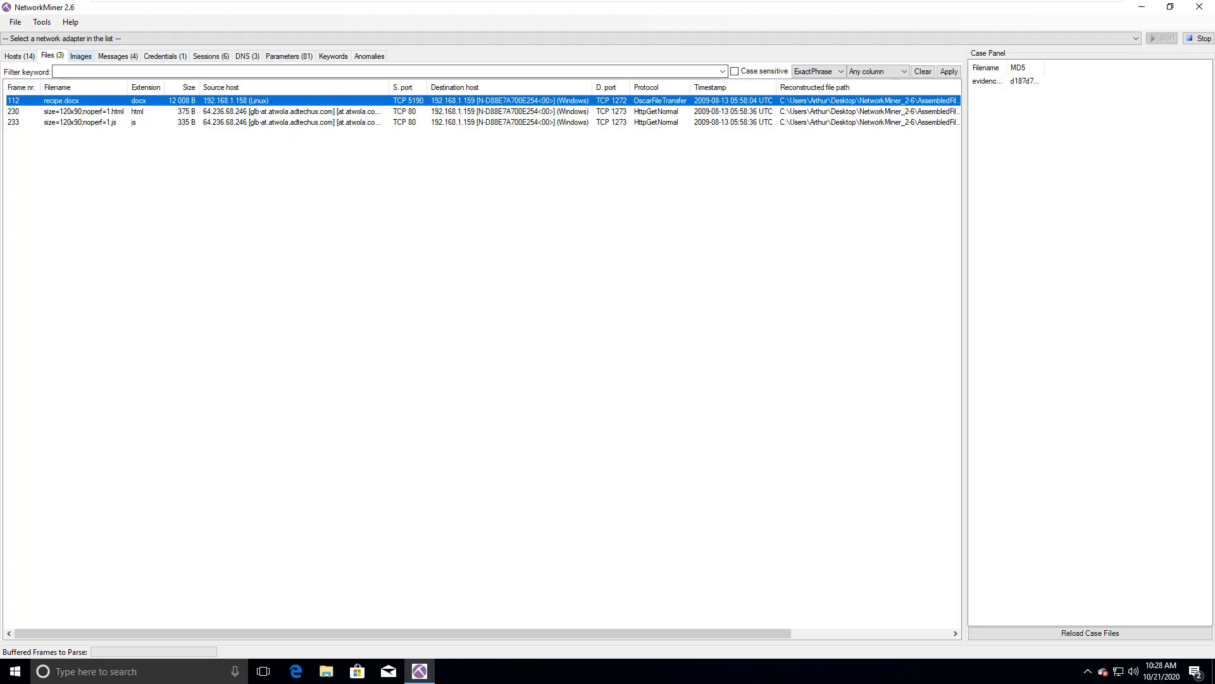
# Step: Check the extracted images, and preview each captured message from frame 25 to frame 212
pyautogui.click(80, 57)
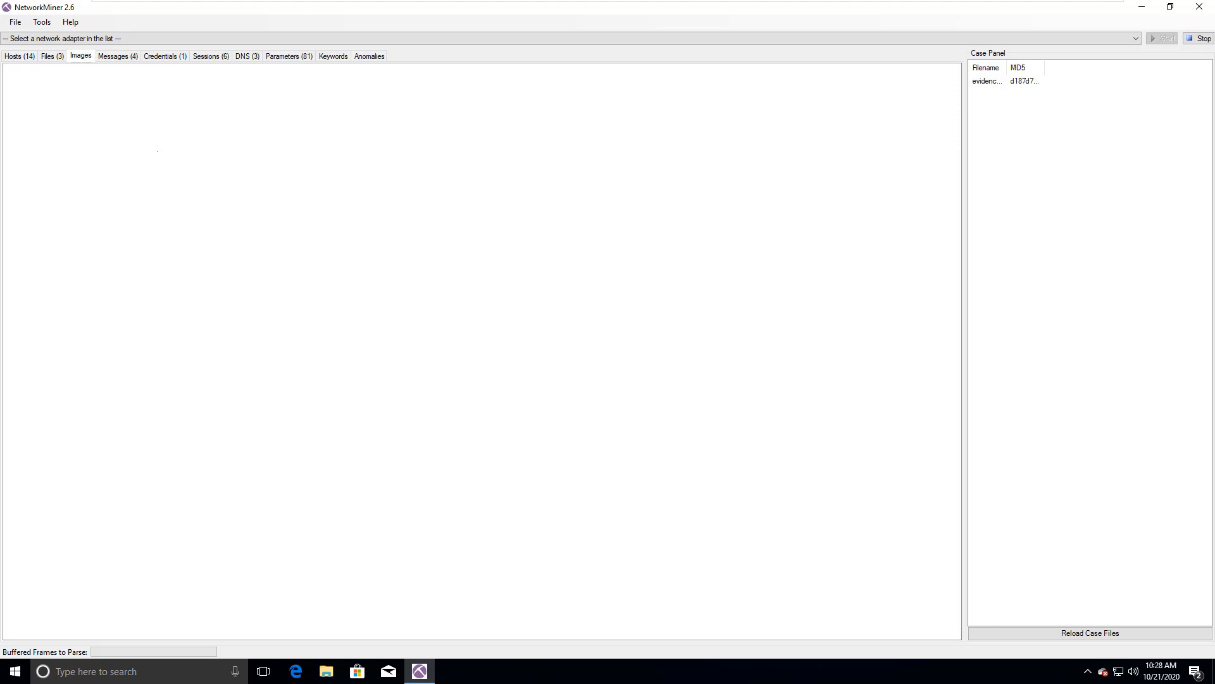
pyautogui.click(118, 56)
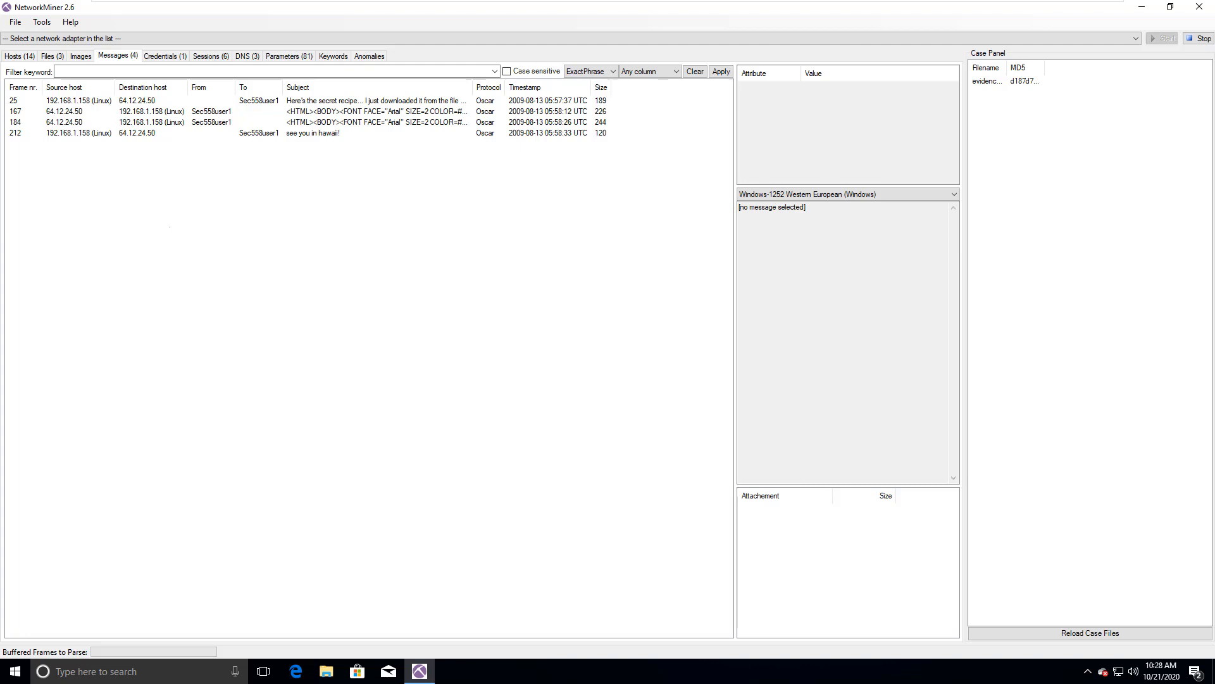
pyautogui.click(309, 101)
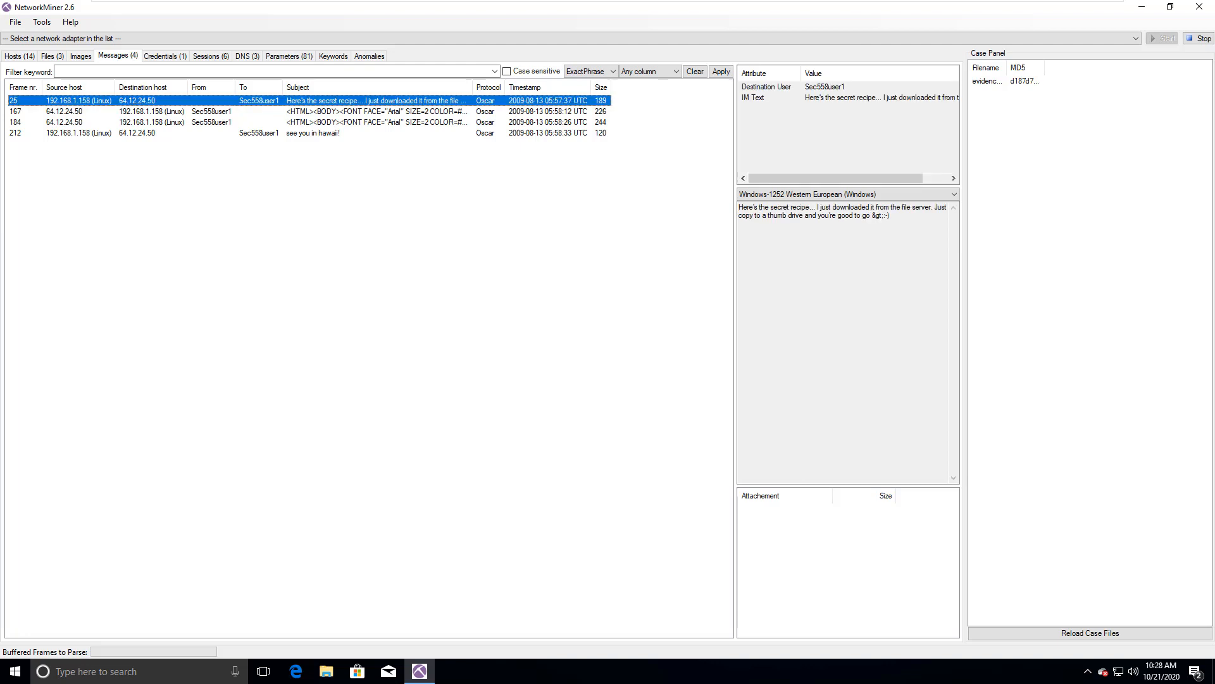
pyautogui.click(364, 111)
pyautogui.click(365, 122)
pyautogui.click(365, 133)
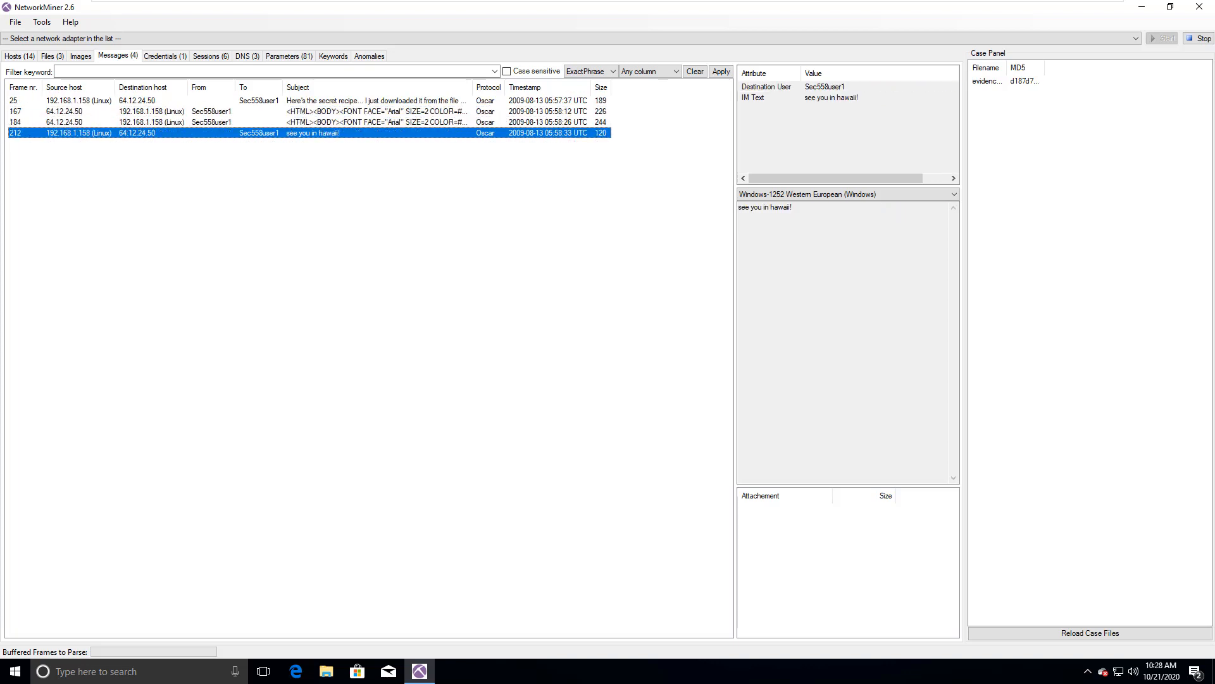
# Step: Read the messages in frames 25, 167, 184 and 212 in order, highlighting the plain message text in the last three
pyautogui.click(365, 101)
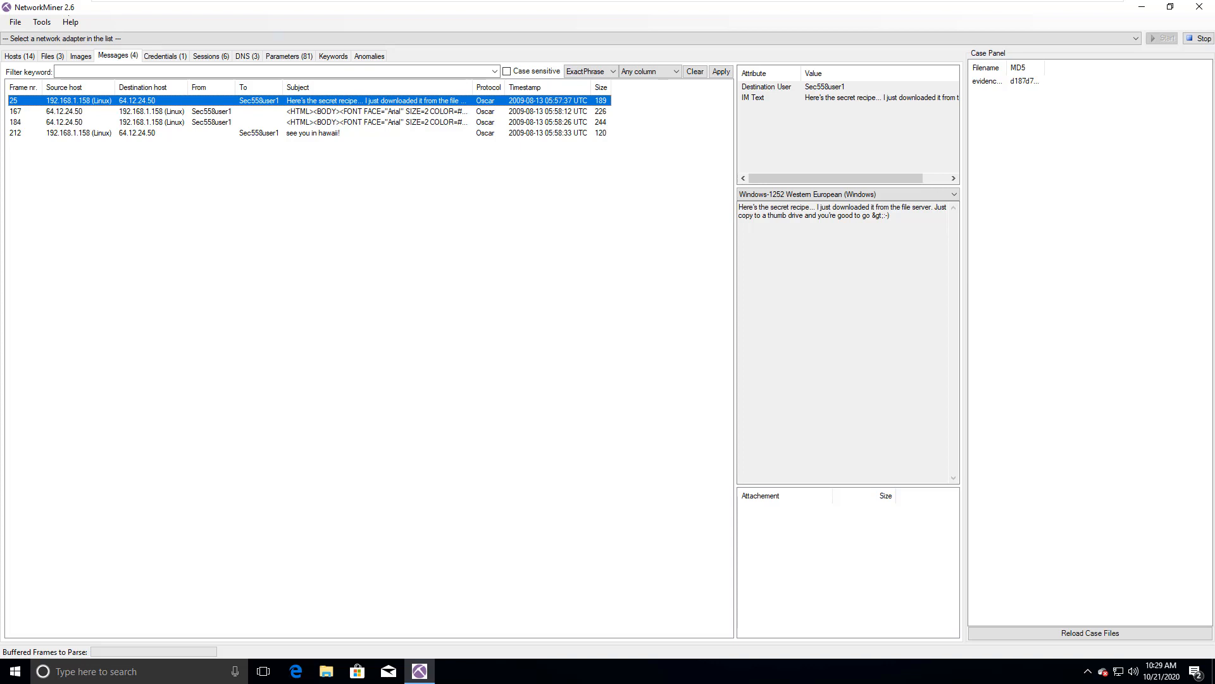
pyautogui.click(310, 112)
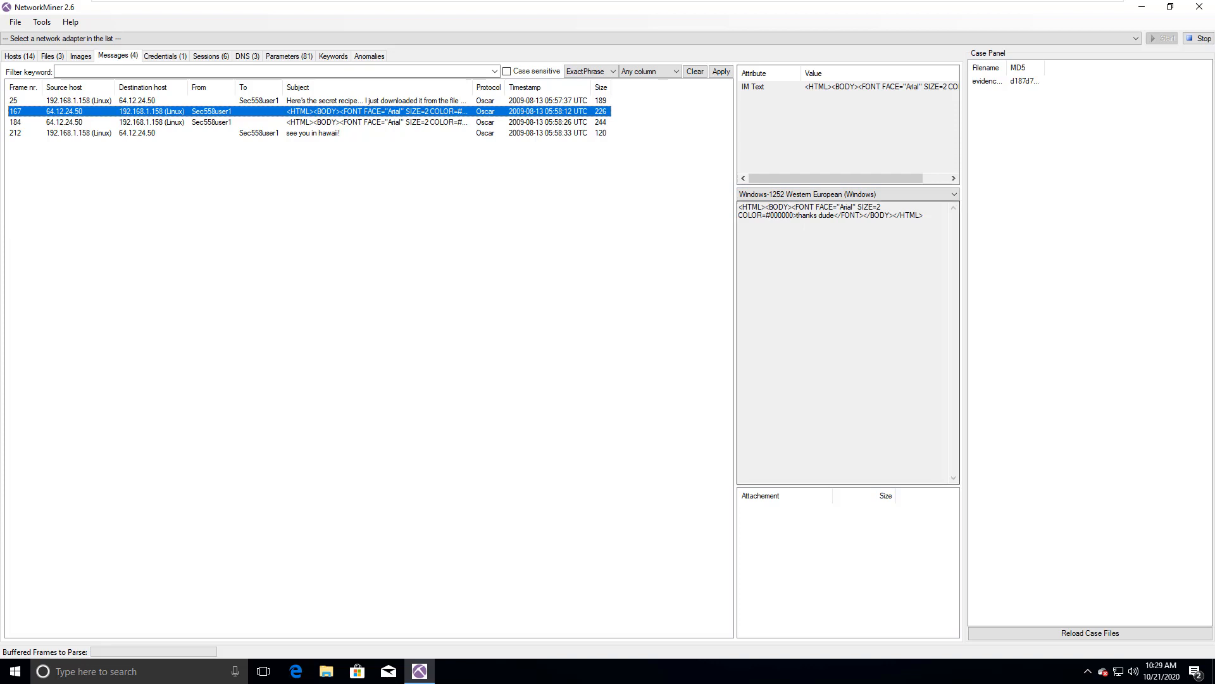
pyautogui.moveTo(888, 206); pyautogui.dragTo(834, 215)
pyautogui.click(758, 215)
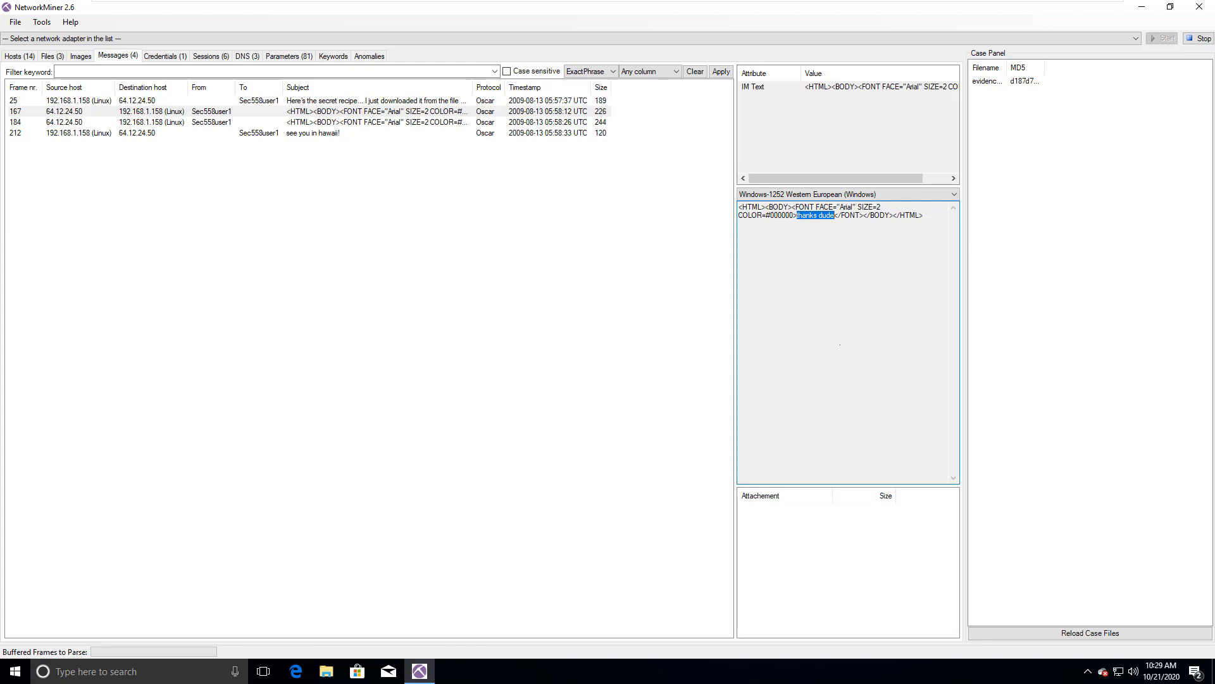
pyautogui.click(391, 123)
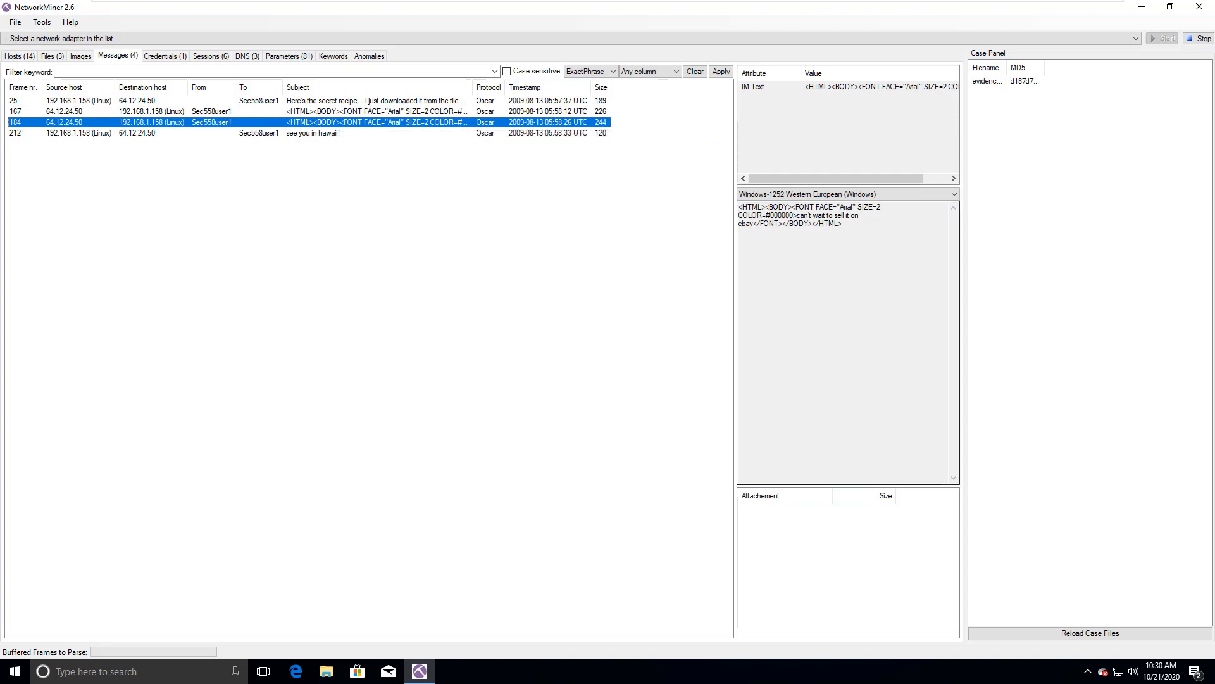
pyautogui.moveTo(797, 215); pyautogui.dragTo(753, 224)
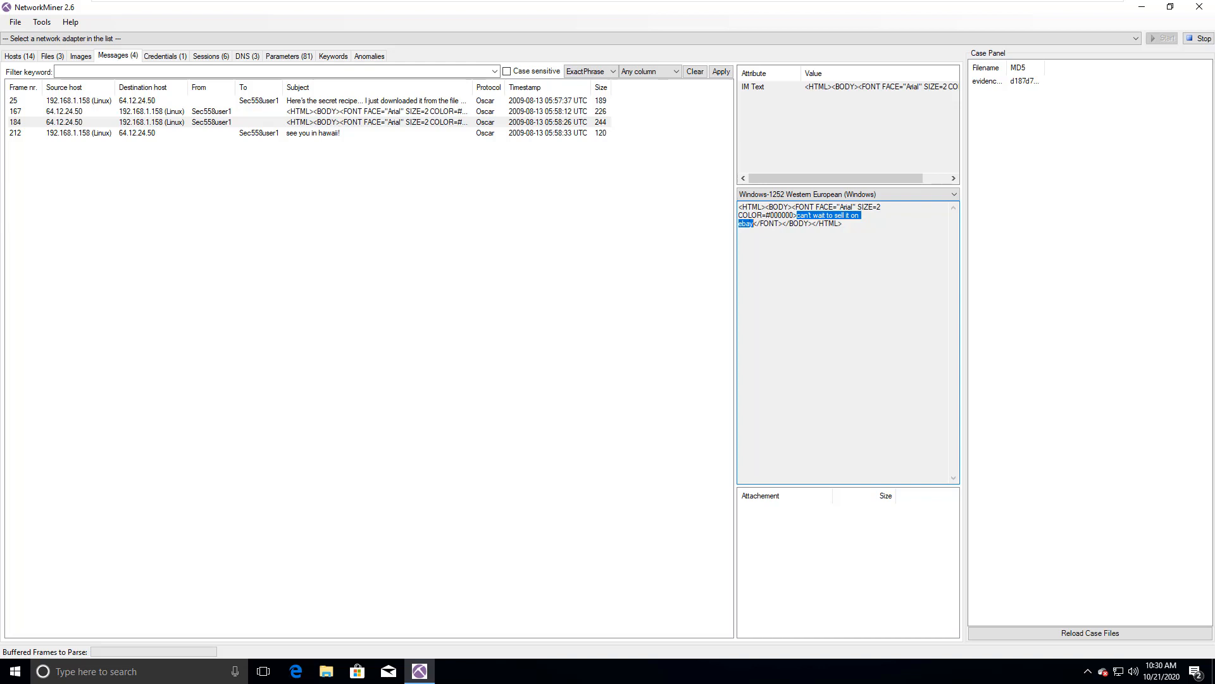
pyautogui.click(190, 132)
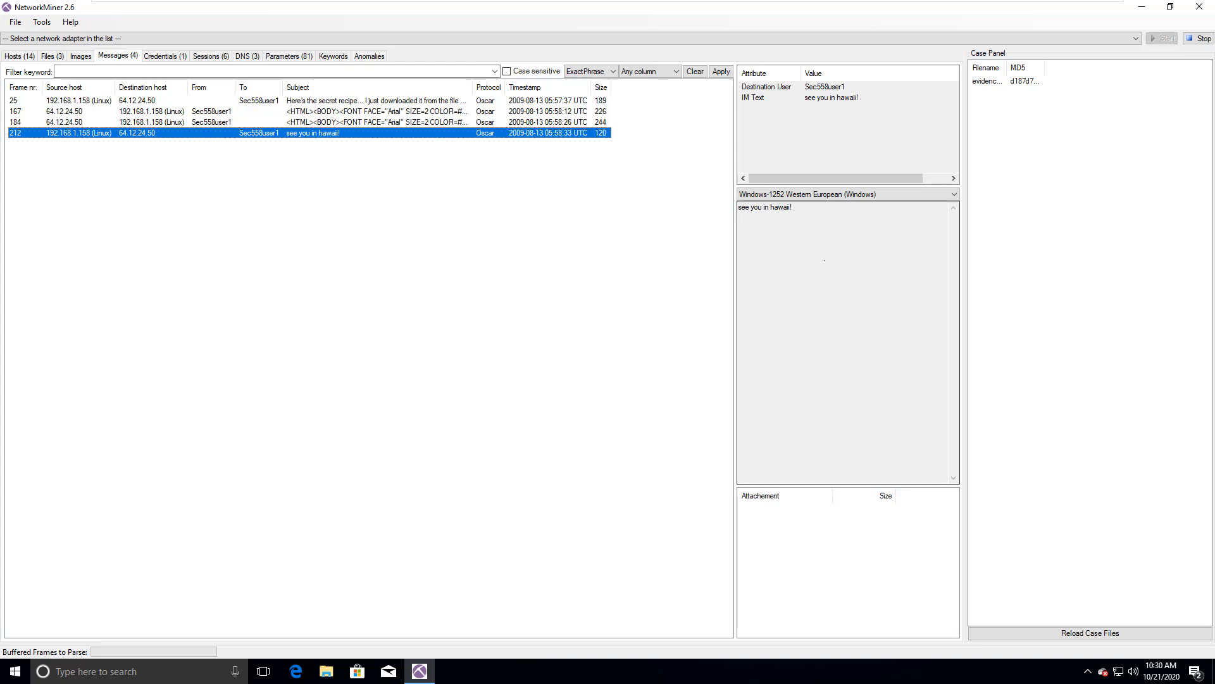
pyautogui.moveTo(794, 207); pyautogui.dragTo(738, 209)
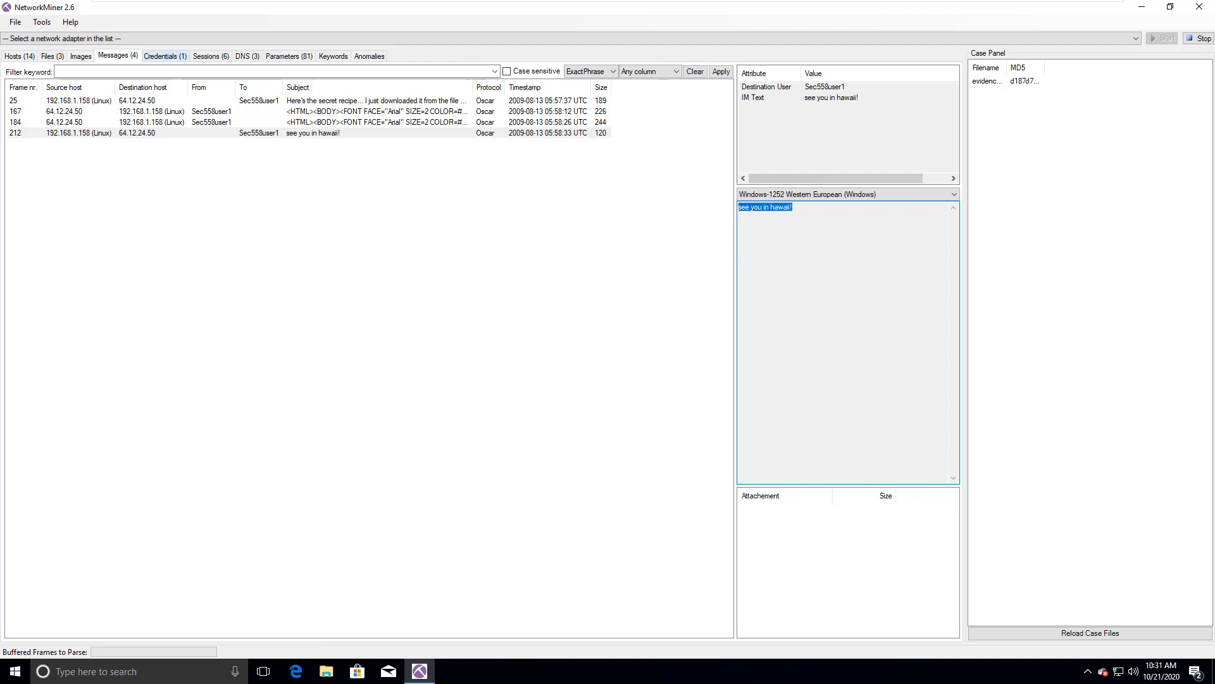
# Step: View the captured HTTP Cookie credential and widen the Username column to fit its full contents
pyautogui.click(165, 56)
pyautogui.click(216, 86)
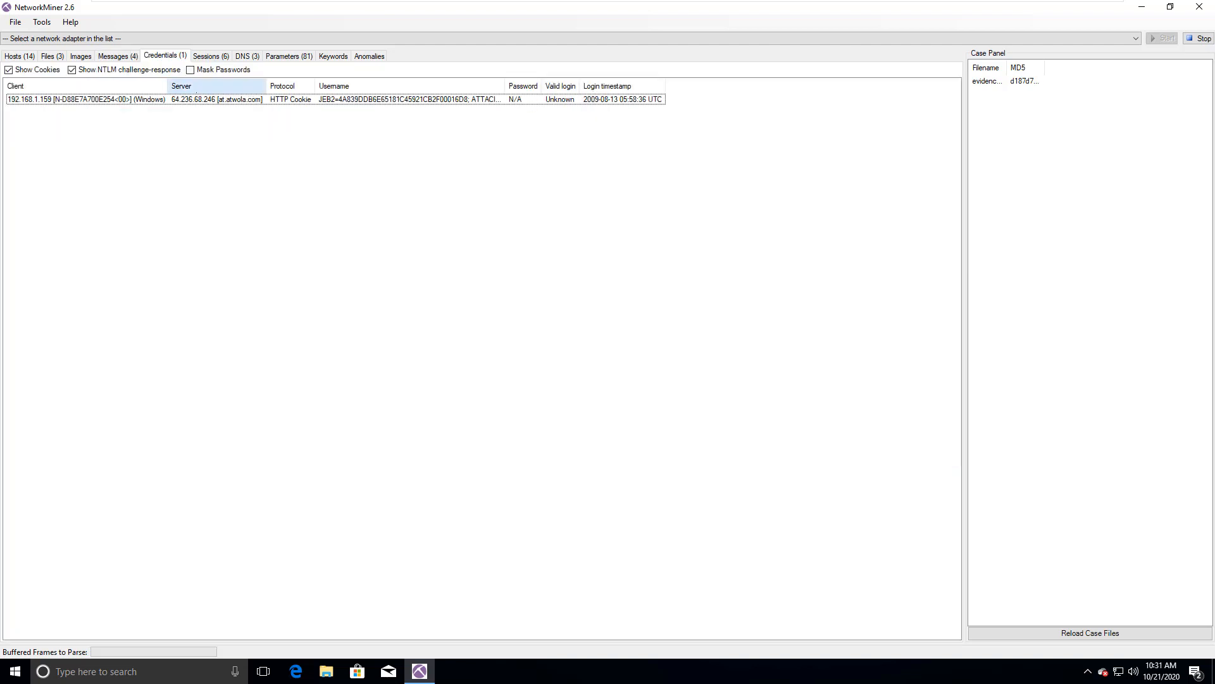
pyautogui.click(217, 100)
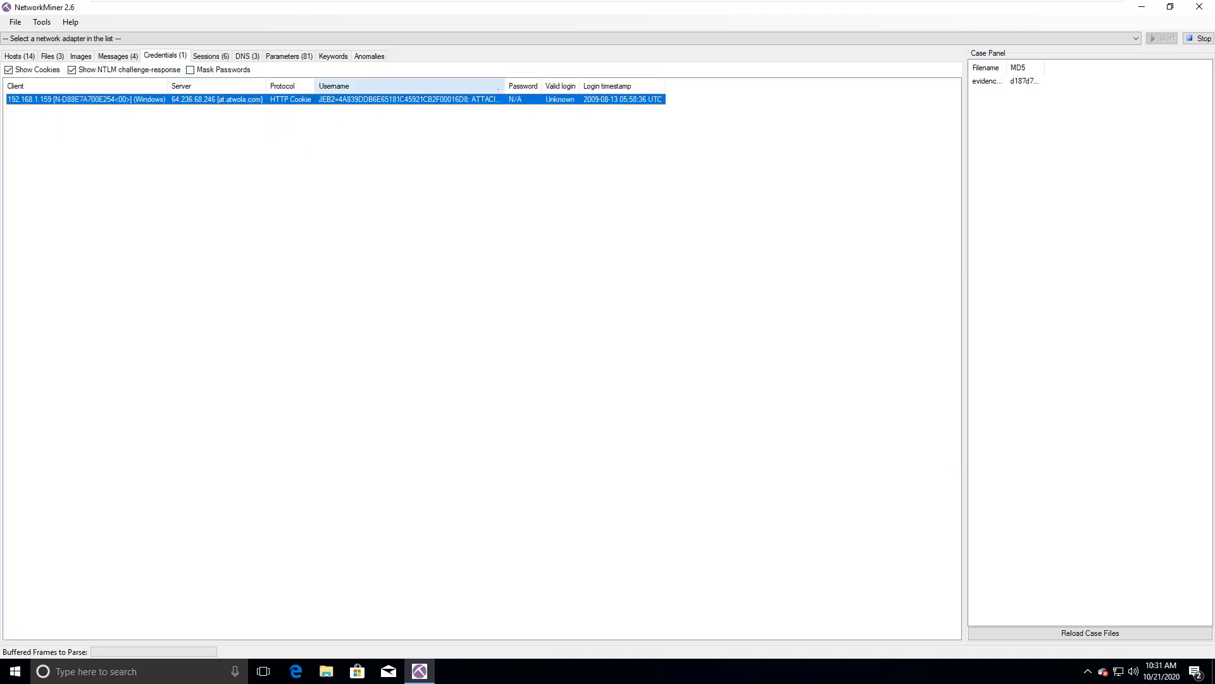
pyautogui.doubleClick(505, 86)
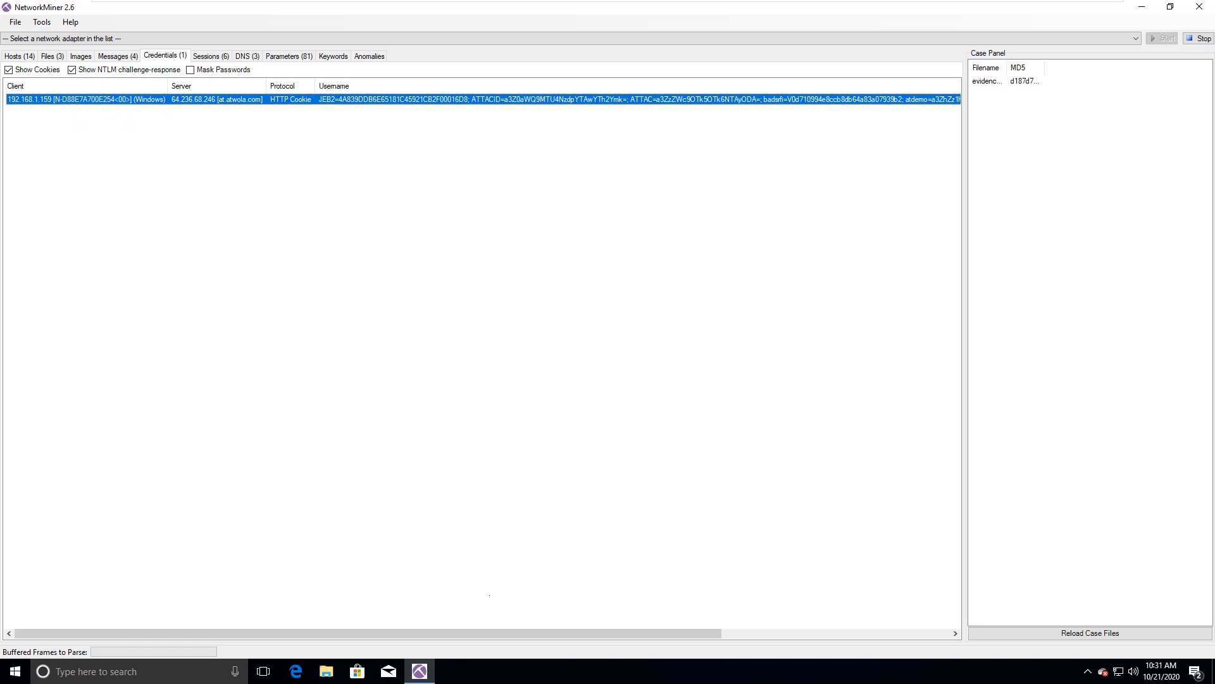
pyautogui.moveTo(482, 633)
pyautogui.mouseDown()
pyautogui.moveTo(636, 633)
pyautogui.moveTo(484, 633)
pyautogui.mouseUp()
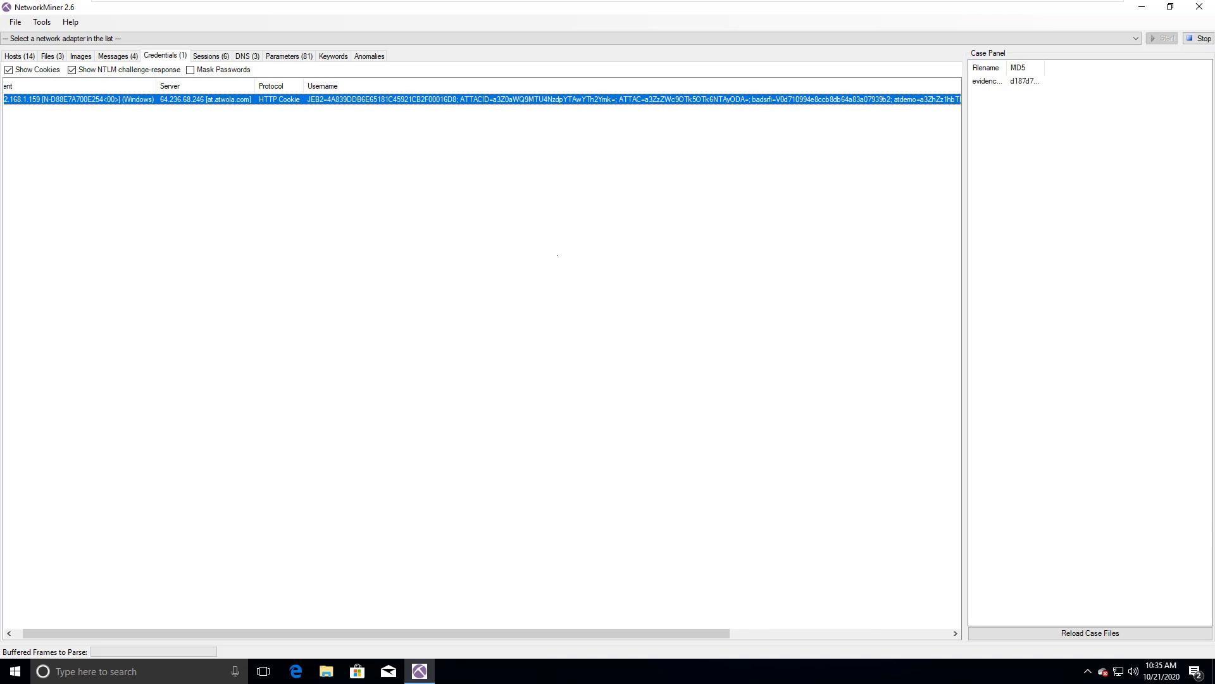
pyautogui.click(434, 168)
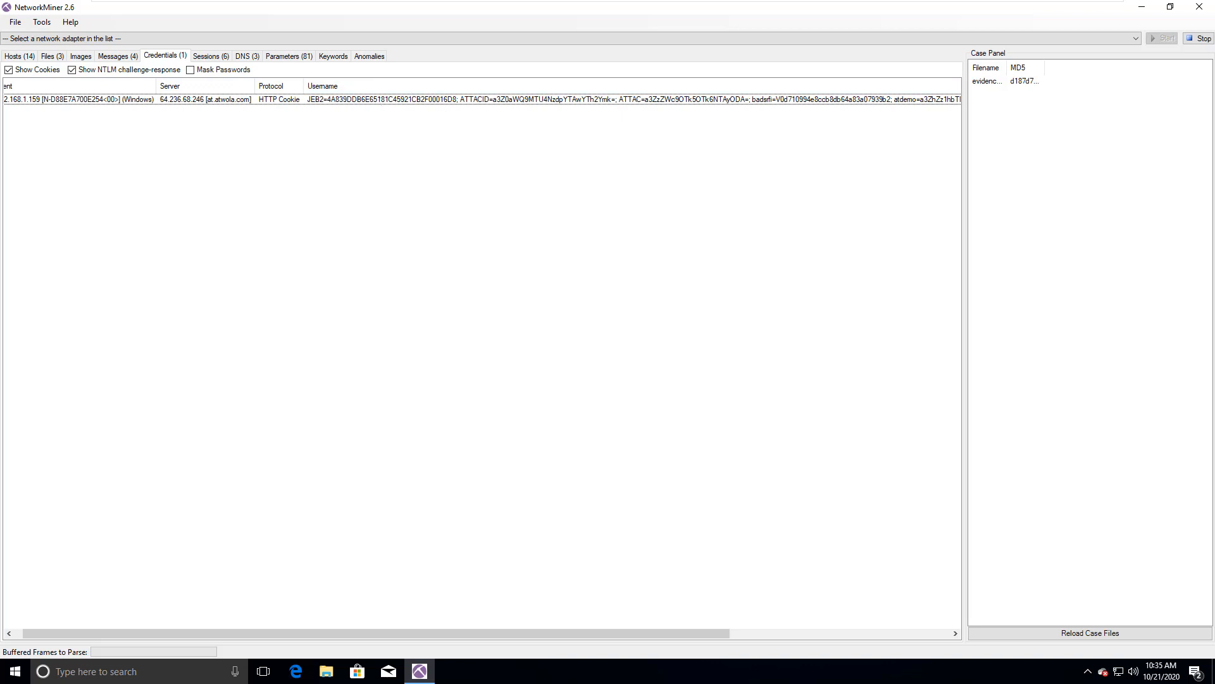
# Step: Copy the password of the HTTP Cookie credential entry for server 64.236.68.246
pyautogui.click(379, 100)
pyautogui.rightClick(380, 99)
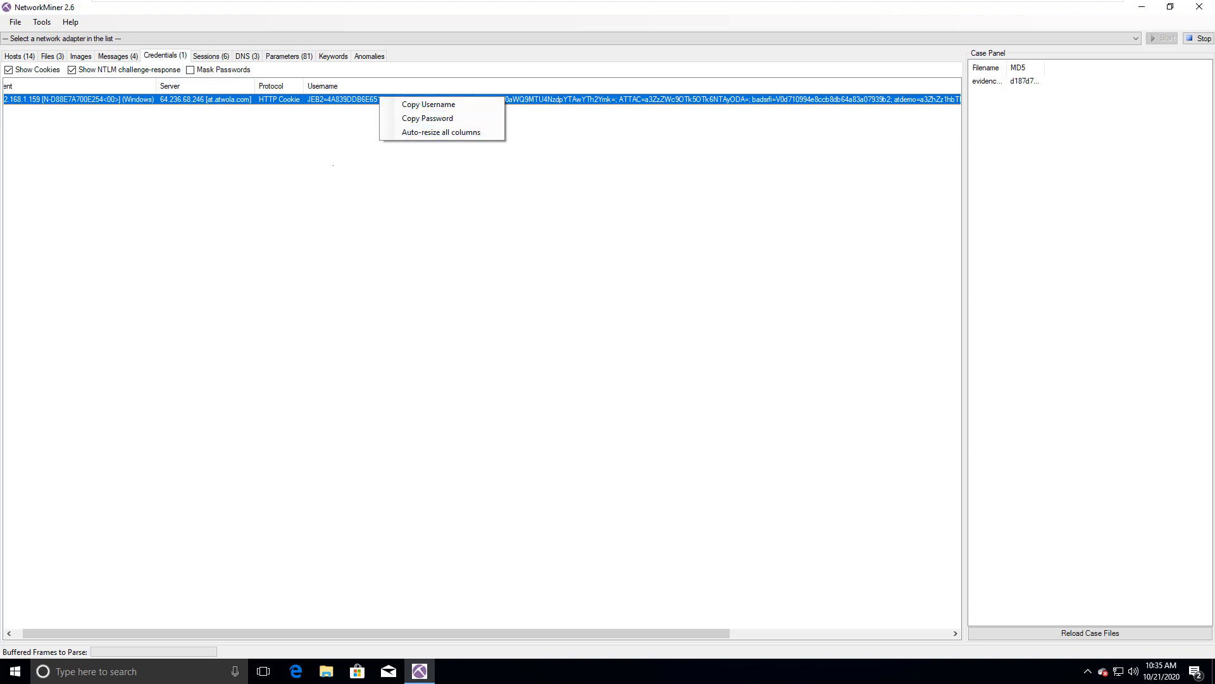
pyautogui.click(427, 119)
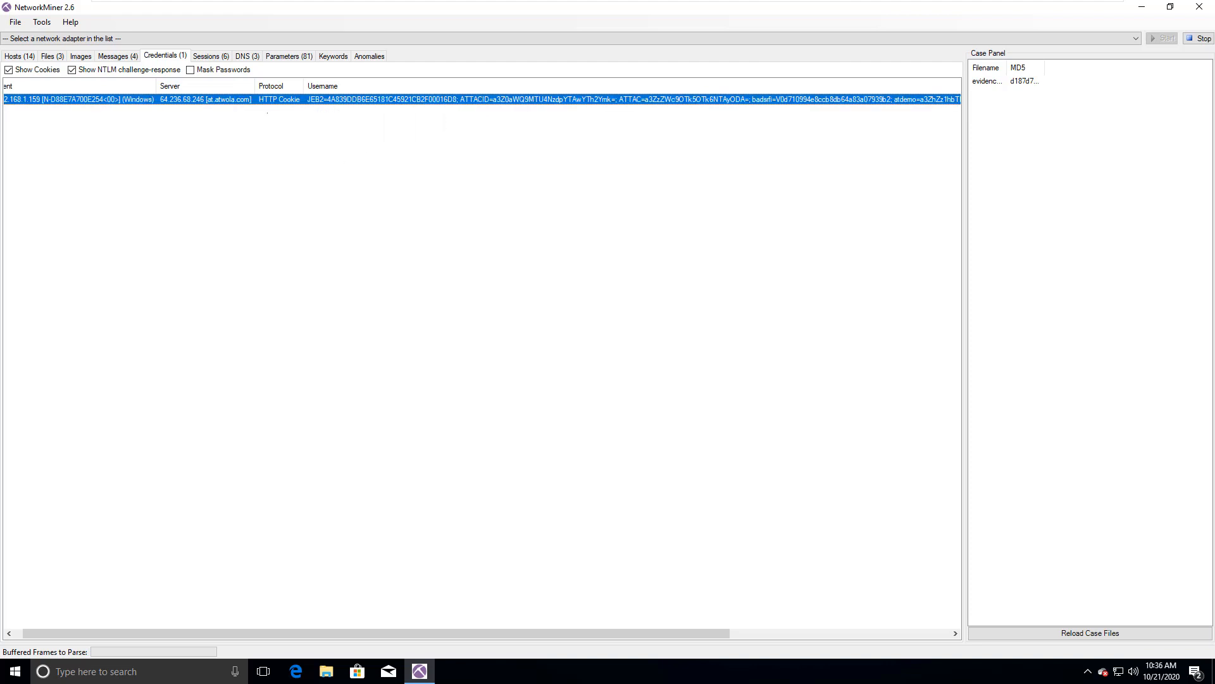
# Step: Try hiding the NTLM challenge-response and masking passwords in the credentials list, restoring each option
pyautogui.click(72, 71)
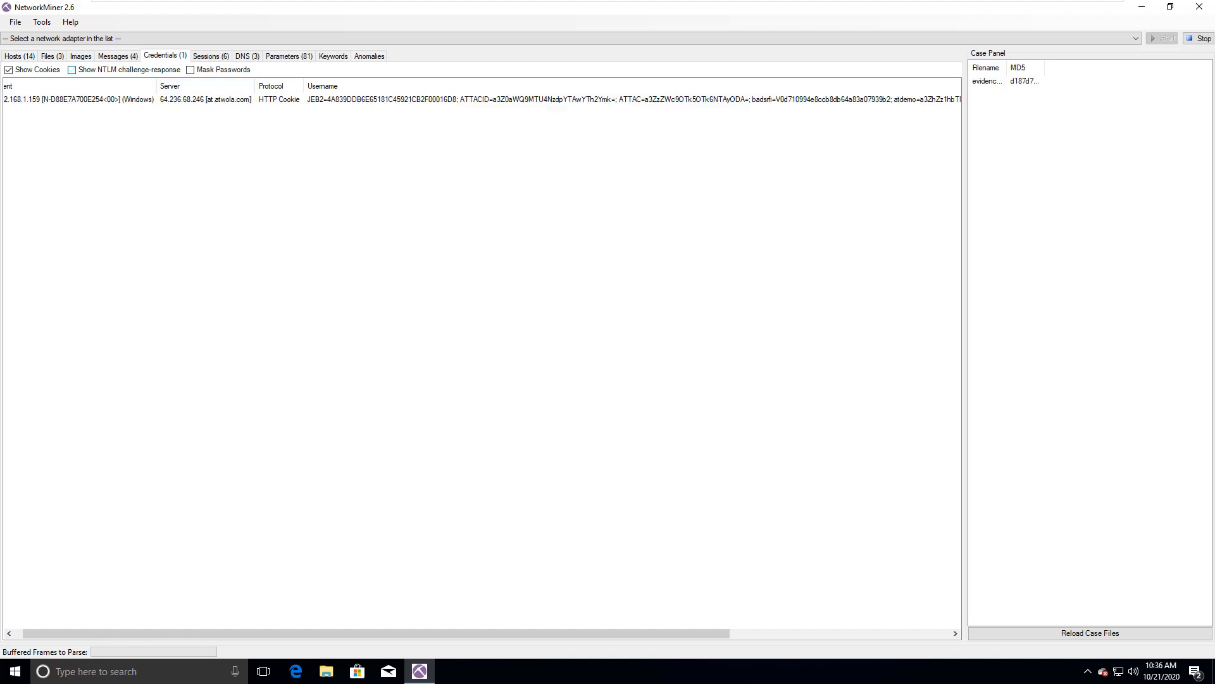
pyautogui.click(73, 71)
pyautogui.click(190, 69)
pyautogui.click(190, 70)
# Step: Review the captured sessions one by one, from frame 13 to frame 227
pyautogui.click(210, 56)
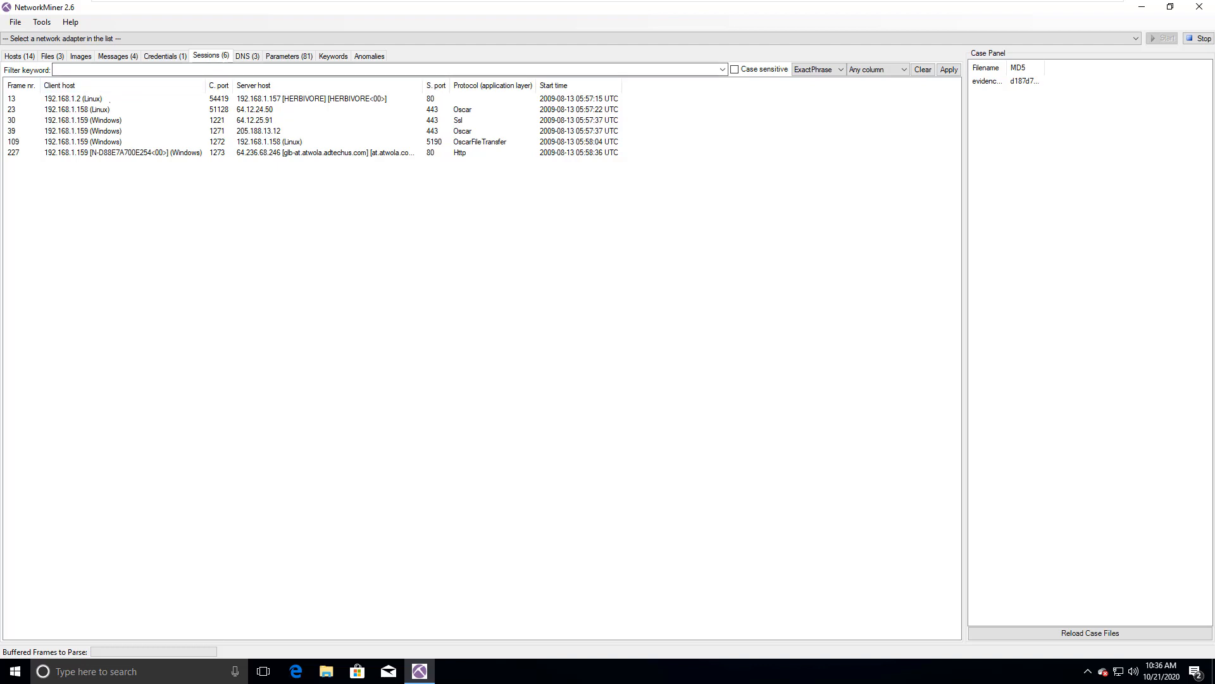
pyautogui.click(310, 99)
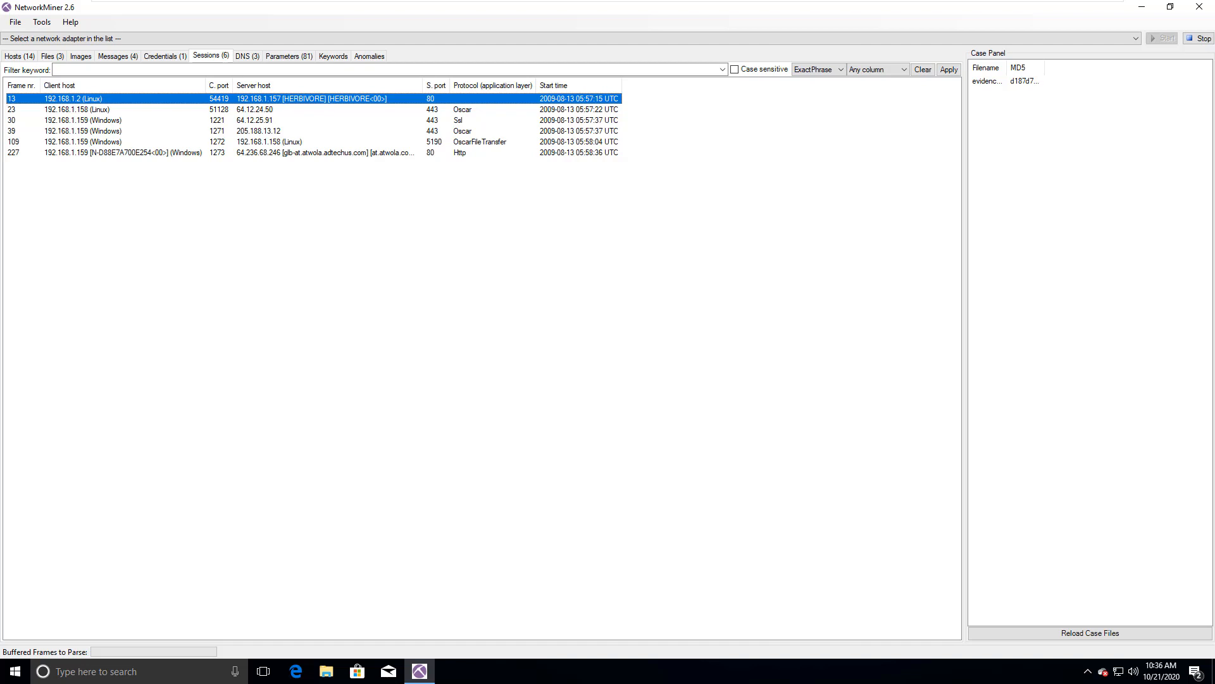
pyautogui.click(80, 109)
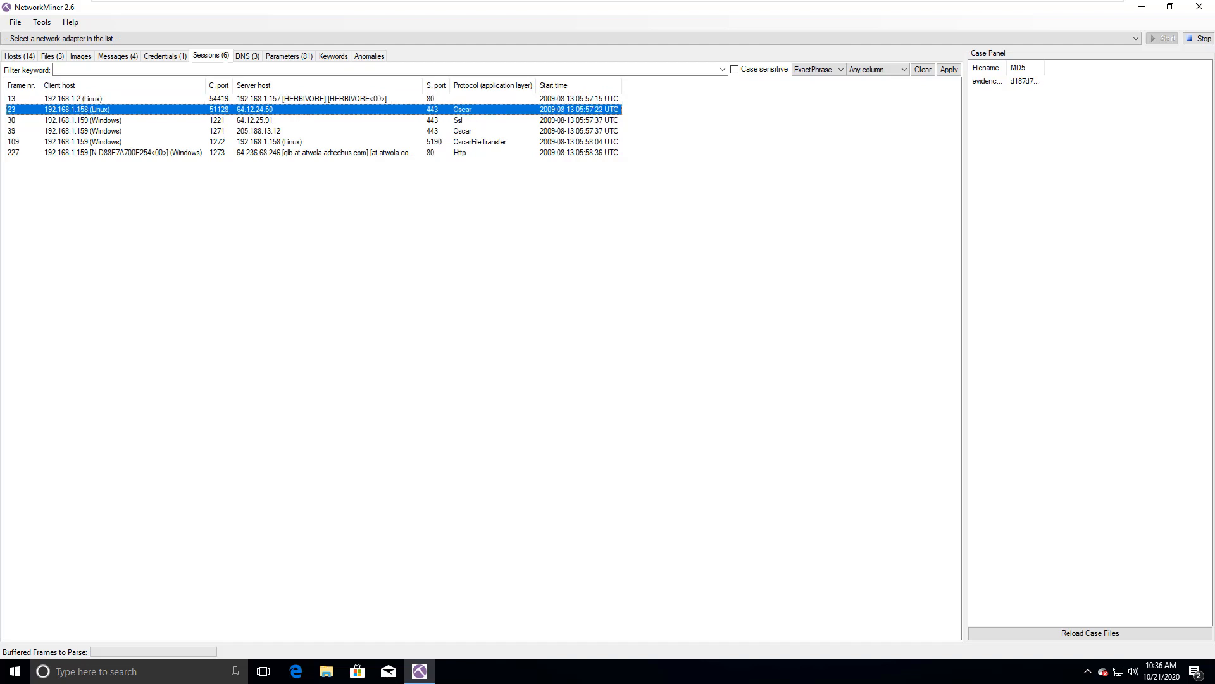
pyautogui.click(88, 120)
pyautogui.click(89, 131)
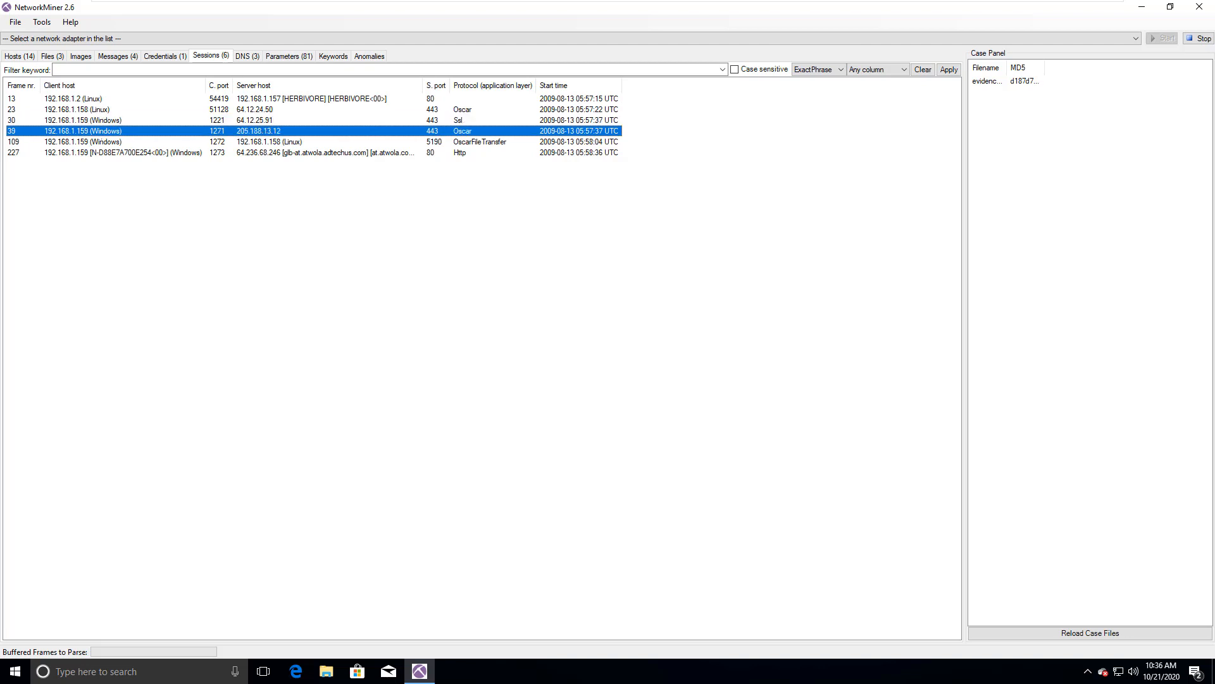
pyautogui.click(89, 142)
pyautogui.click(89, 152)
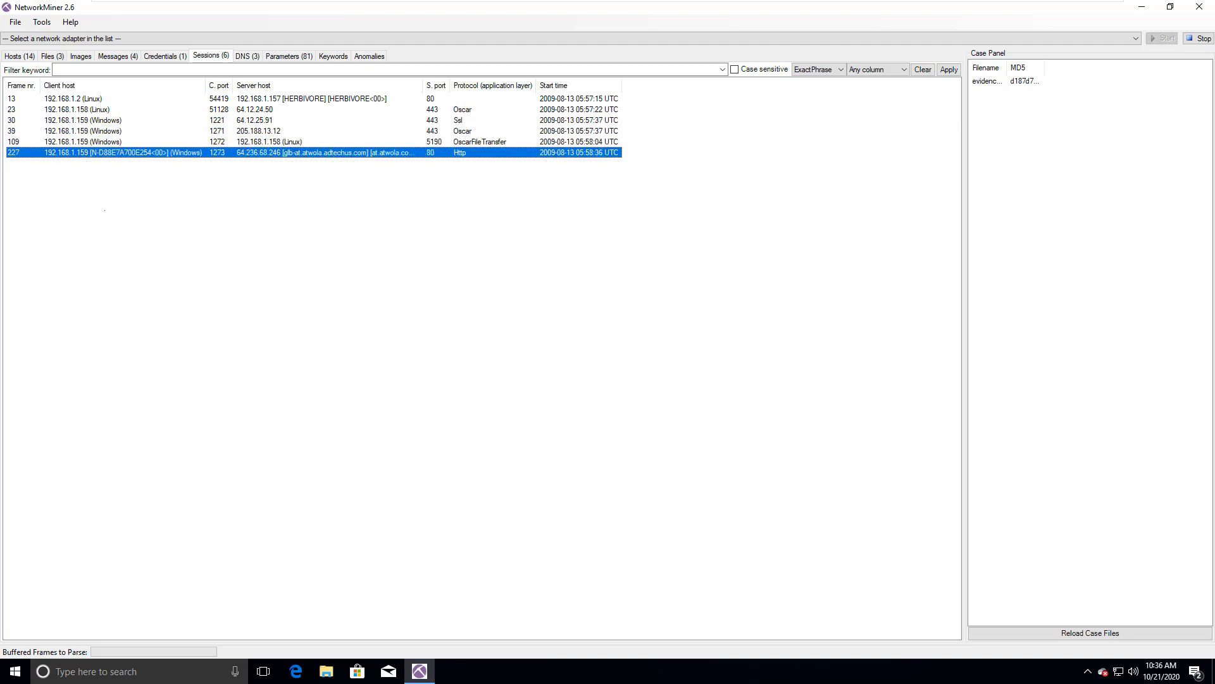
# Step: Compare the application-layer protocols of the sessions: both Oscar entries, OscarFileTransfer, Ssl and Http
pyautogui.click(468, 110)
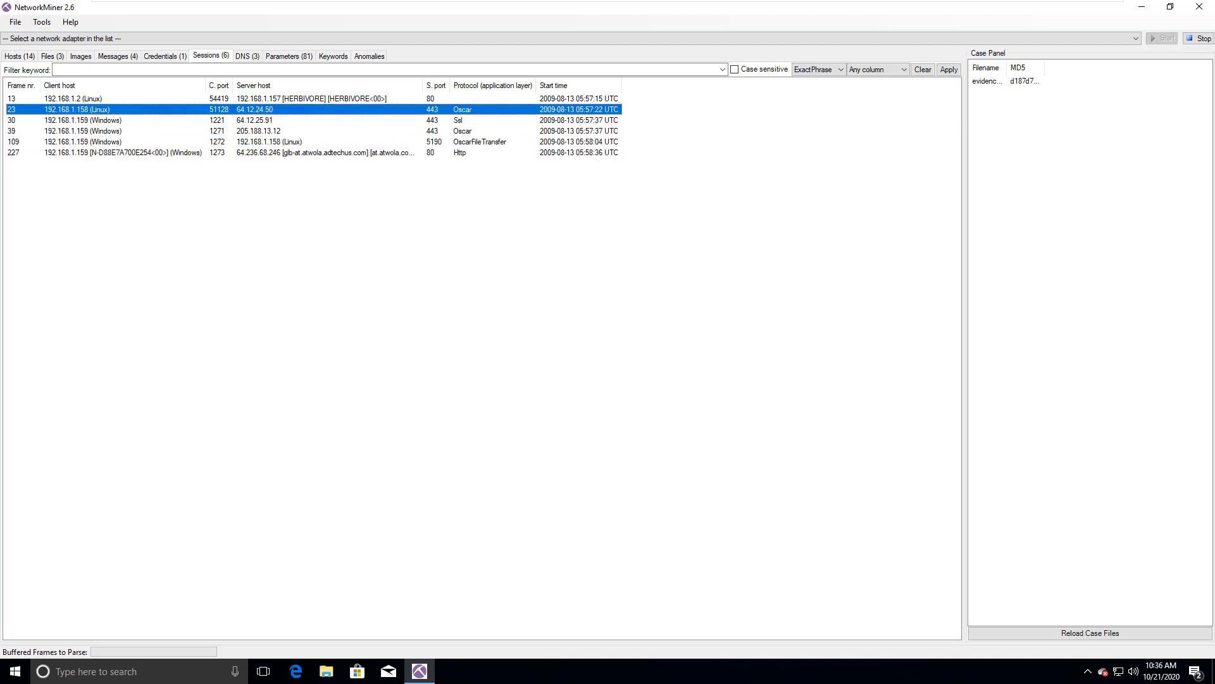
pyautogui.click(468, 131)
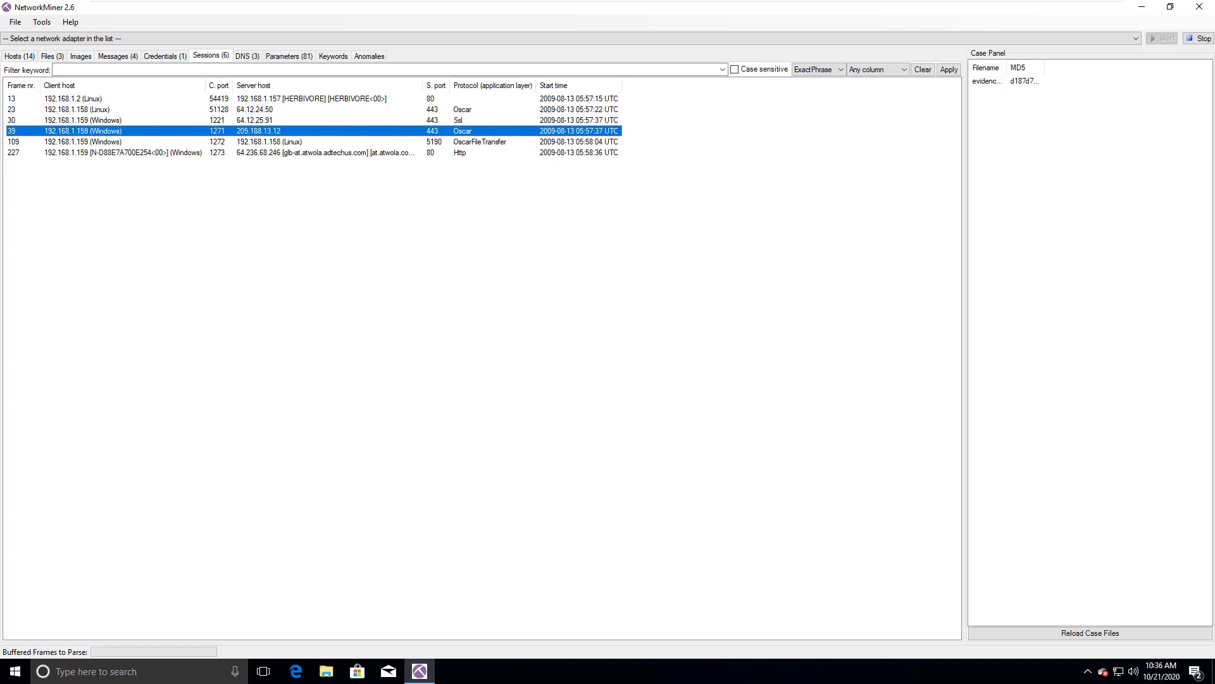
pyautogui.click(468, 142)
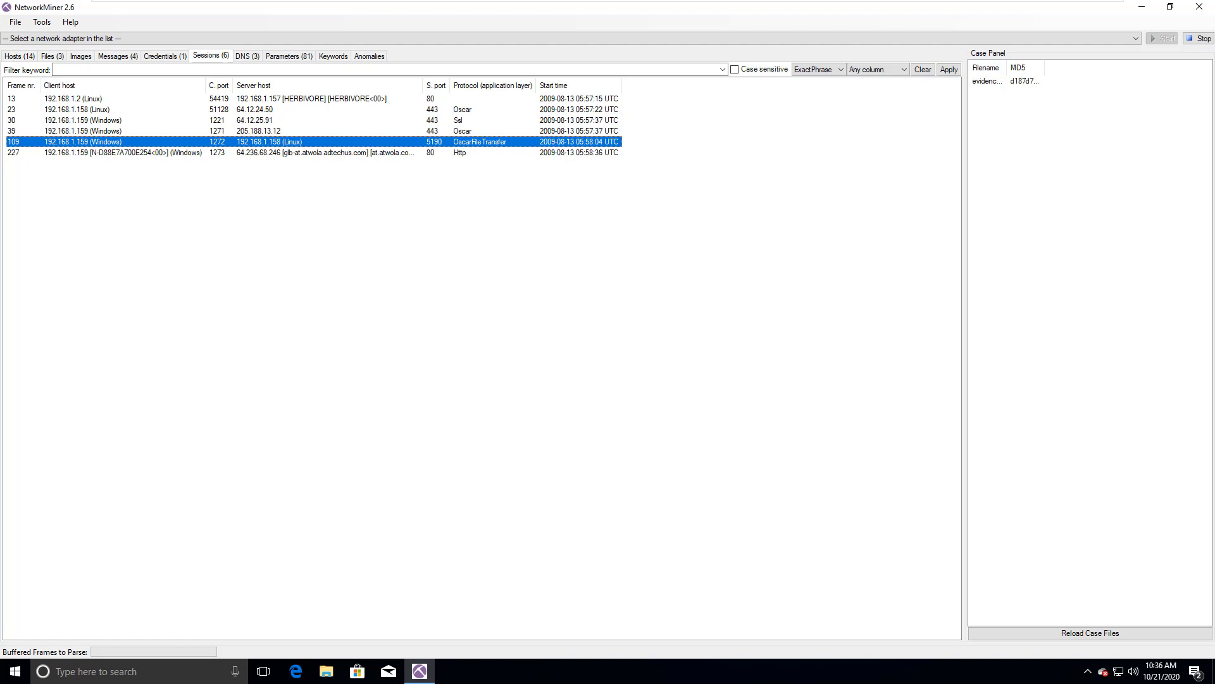
pyautogui.click(467, 120)
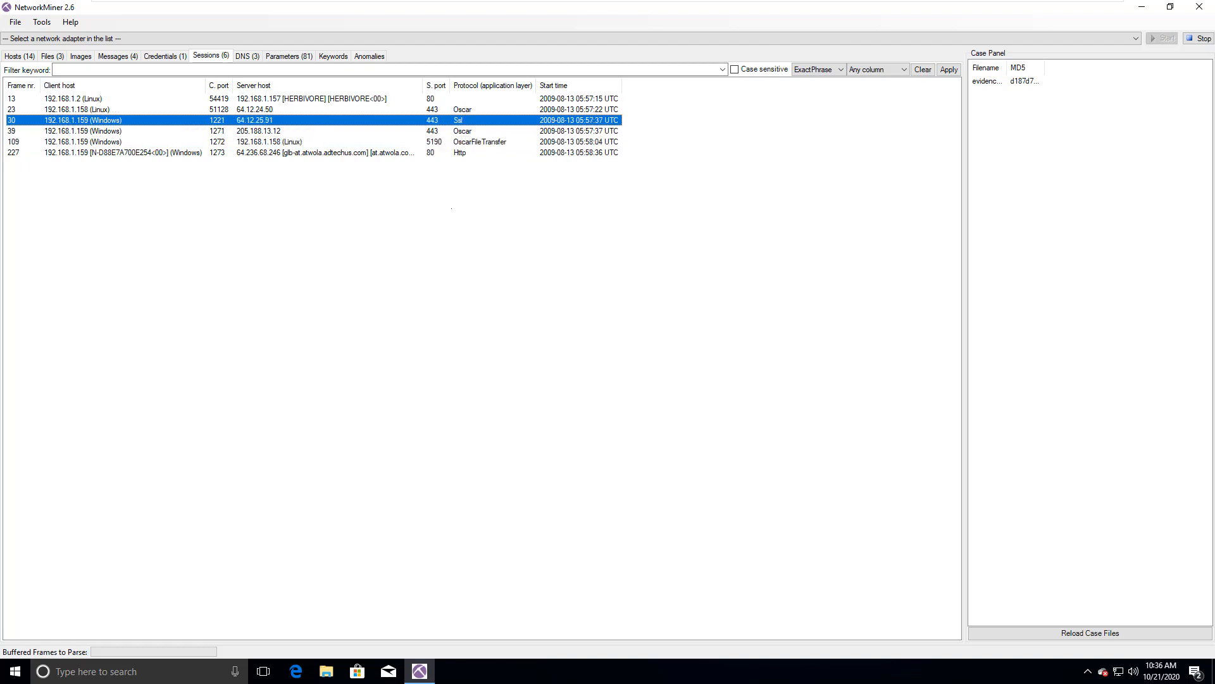
pyautogui.click(466, 152)
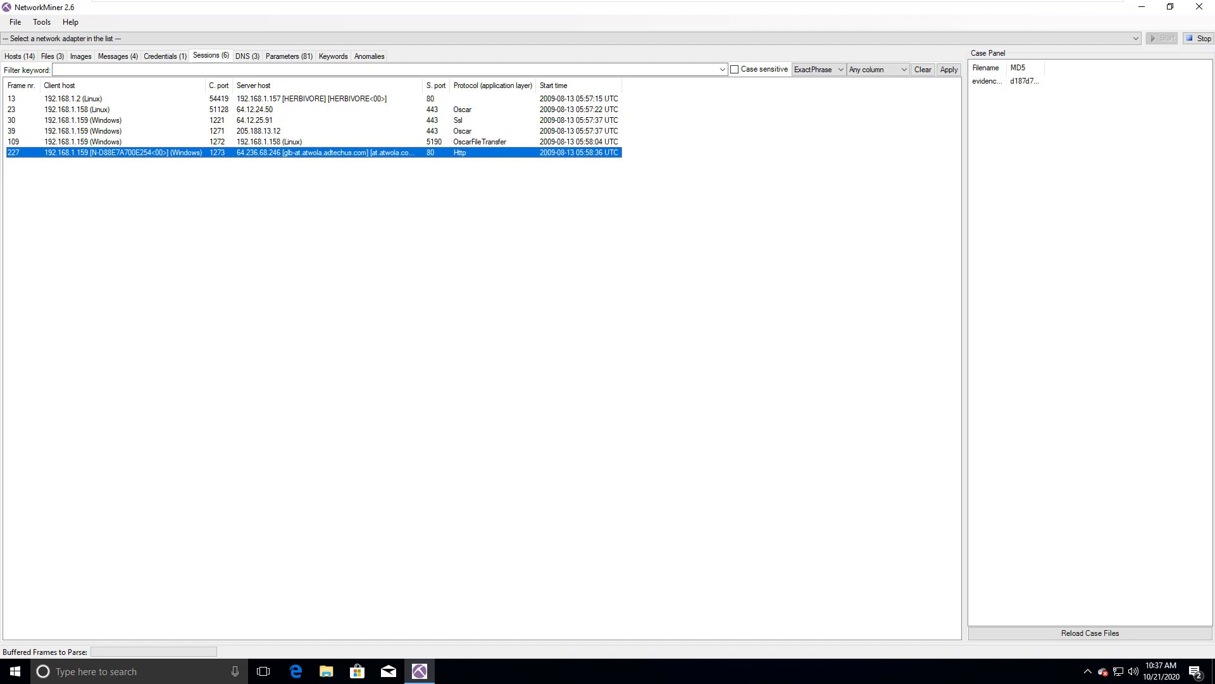
# Step: View the captured DNS records, examining the CNAME query for at.atwola.com and the Host Address answer 64.236.68.245
pyautogui.click(247, 56)
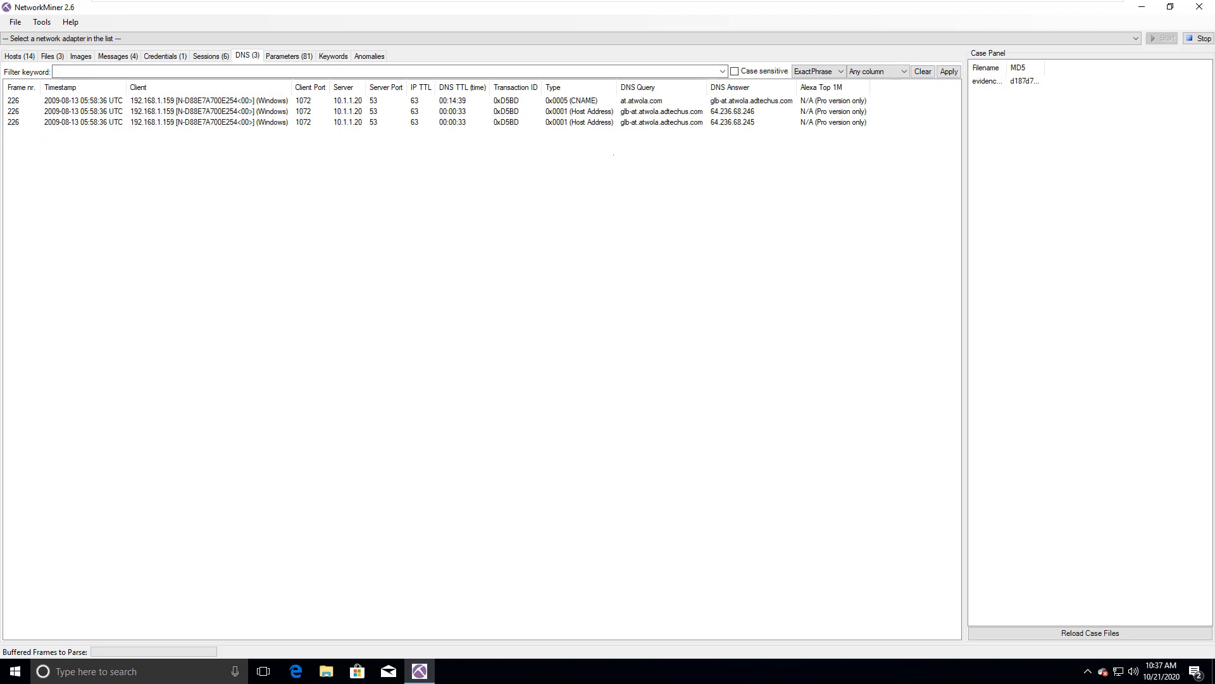
pyautogui.click(633, 101)
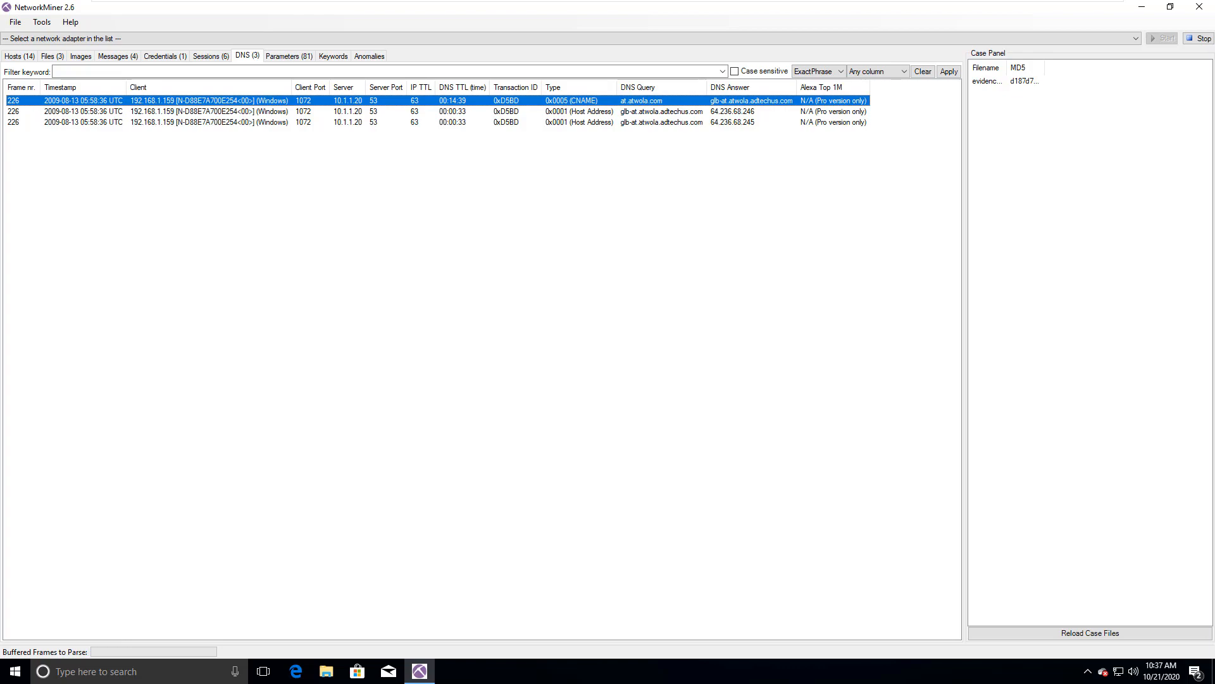
pyautogui.click(580, 122)
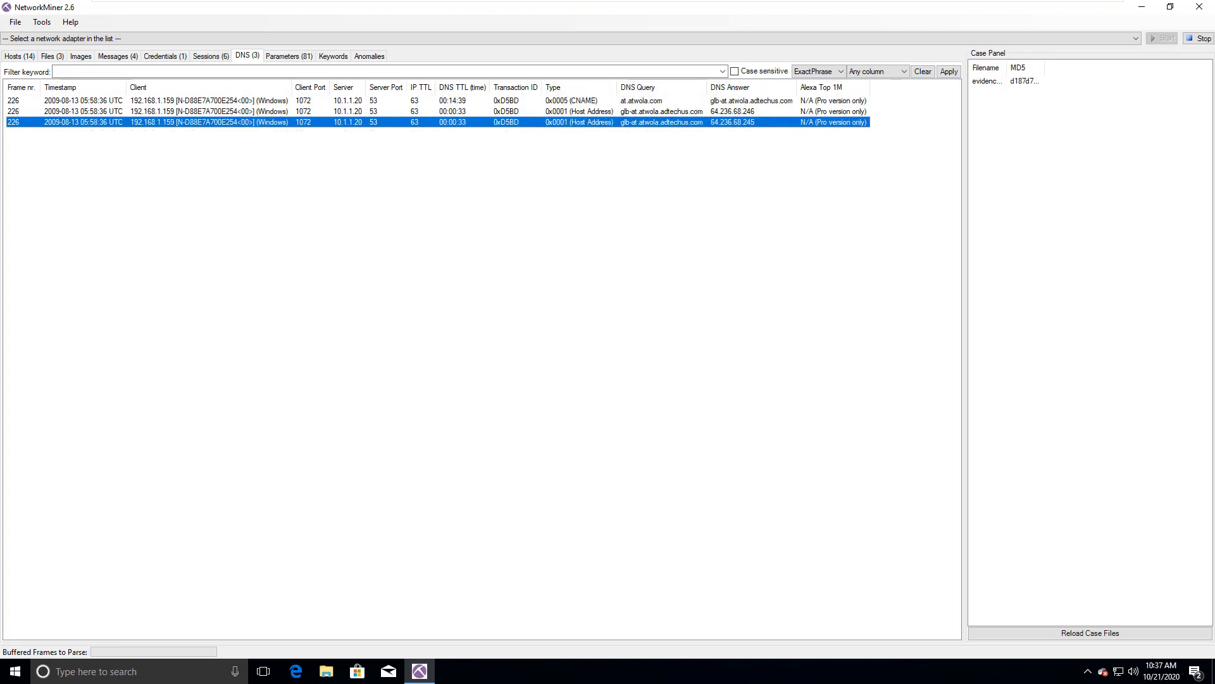
# Step: Look through the complete list of captured parameters and sort it by frame number
pyautogui.click(288, 56)
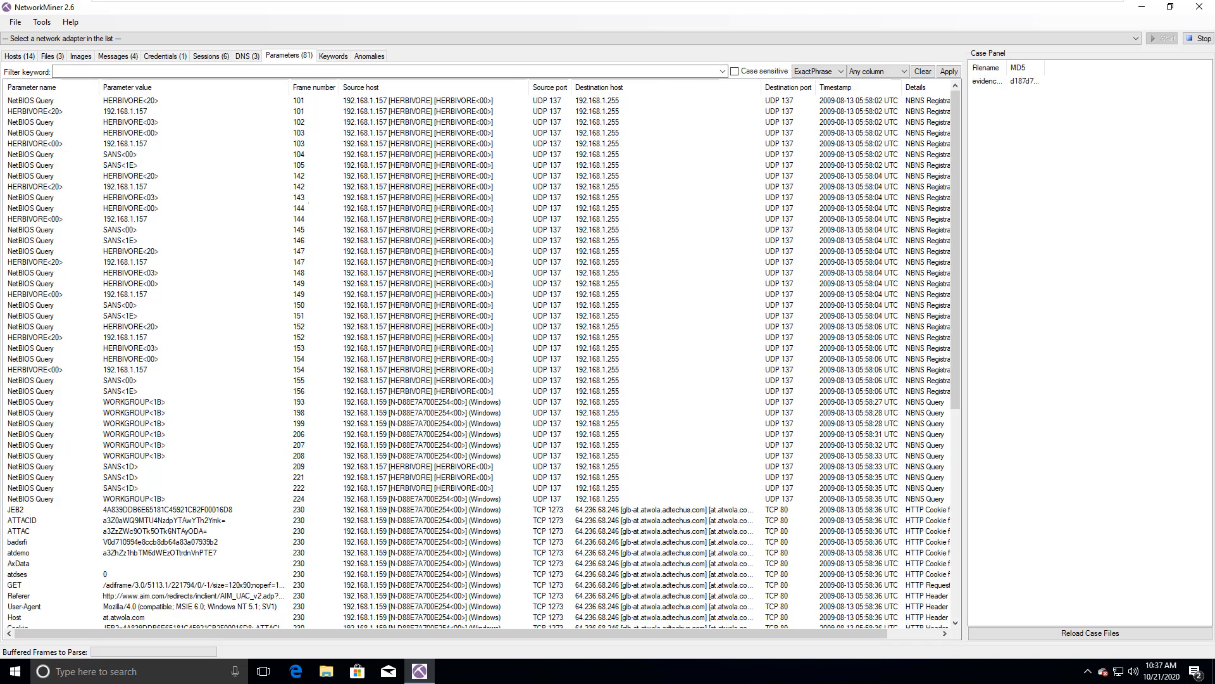
pyautogui.scroll(-3, 475, 354)
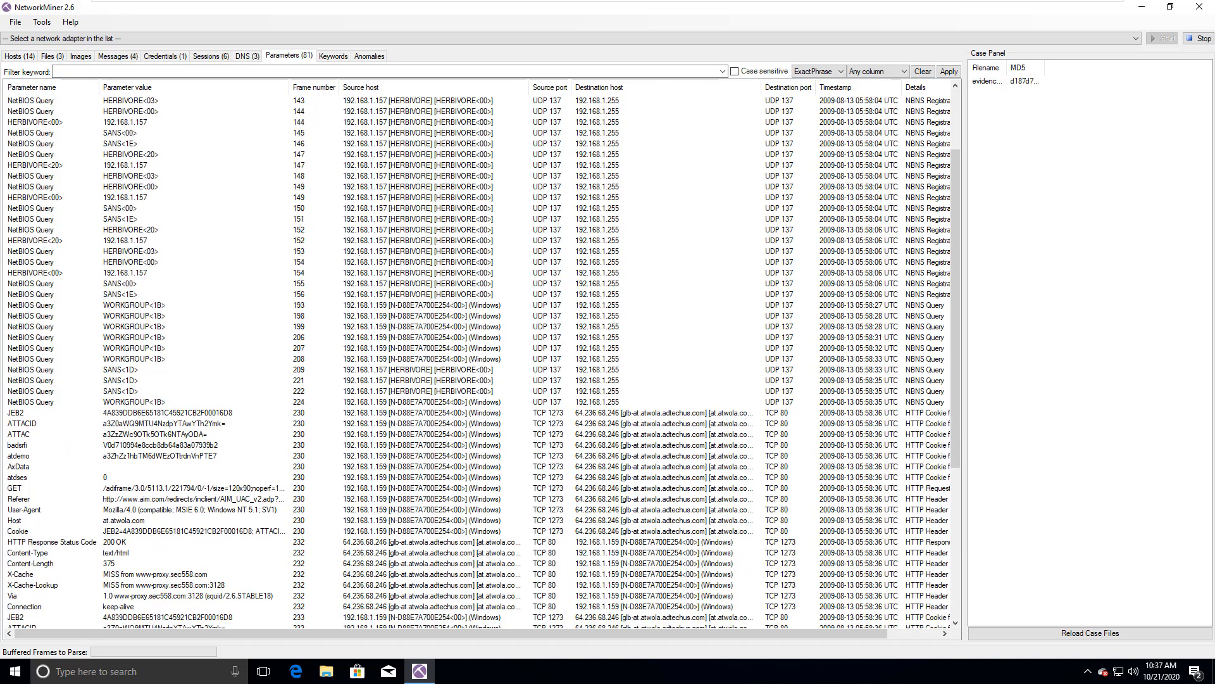
pyautogui.scroll(-2, 481, 363)
pyautogui.scroll(5, 481, 361)
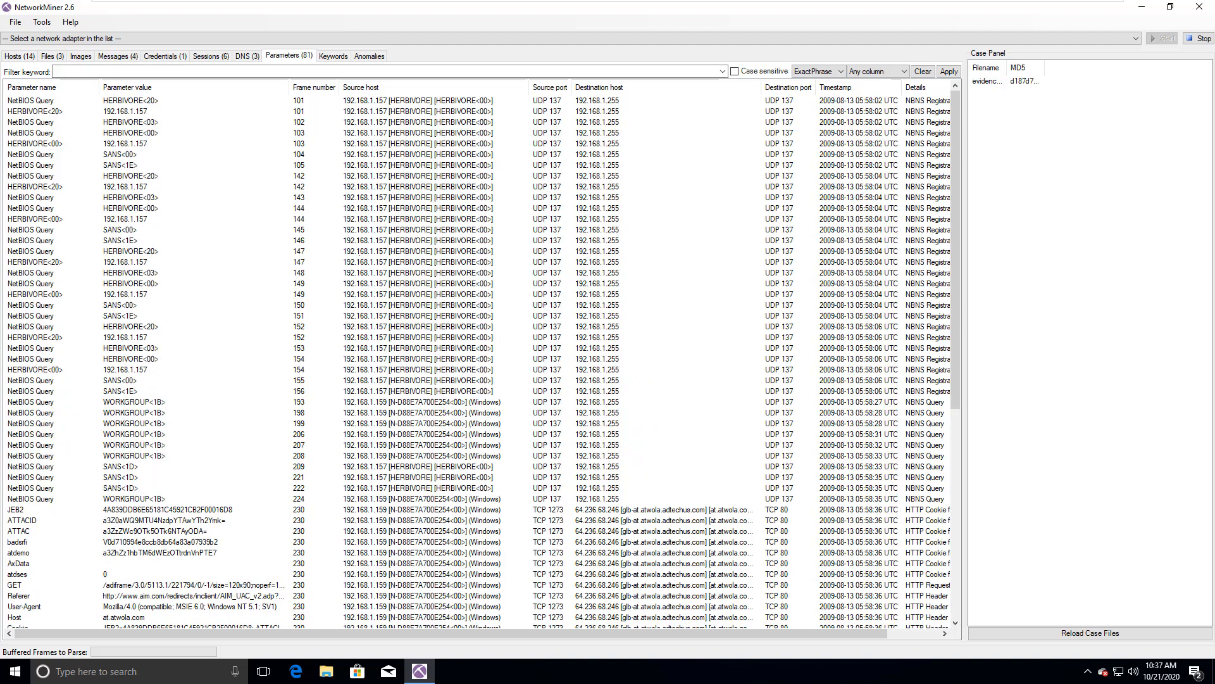
pyautogui.scroll(-11, 481, 361)
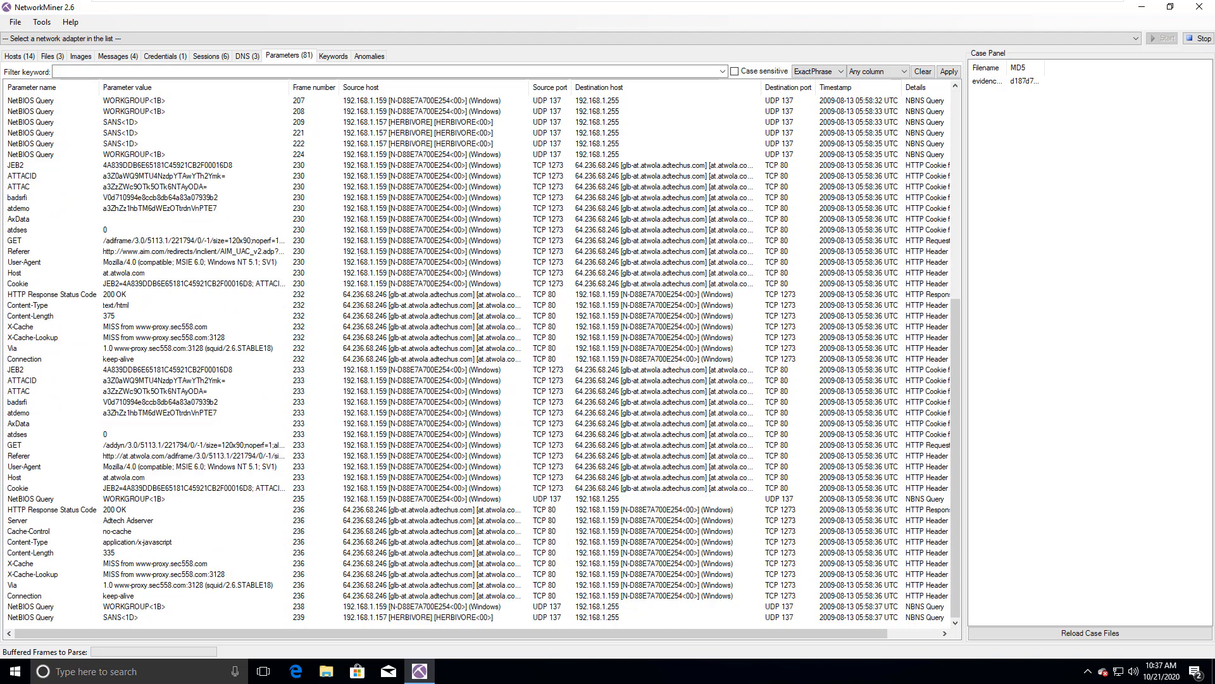
pyautogui.scroll(11, 481, 361)
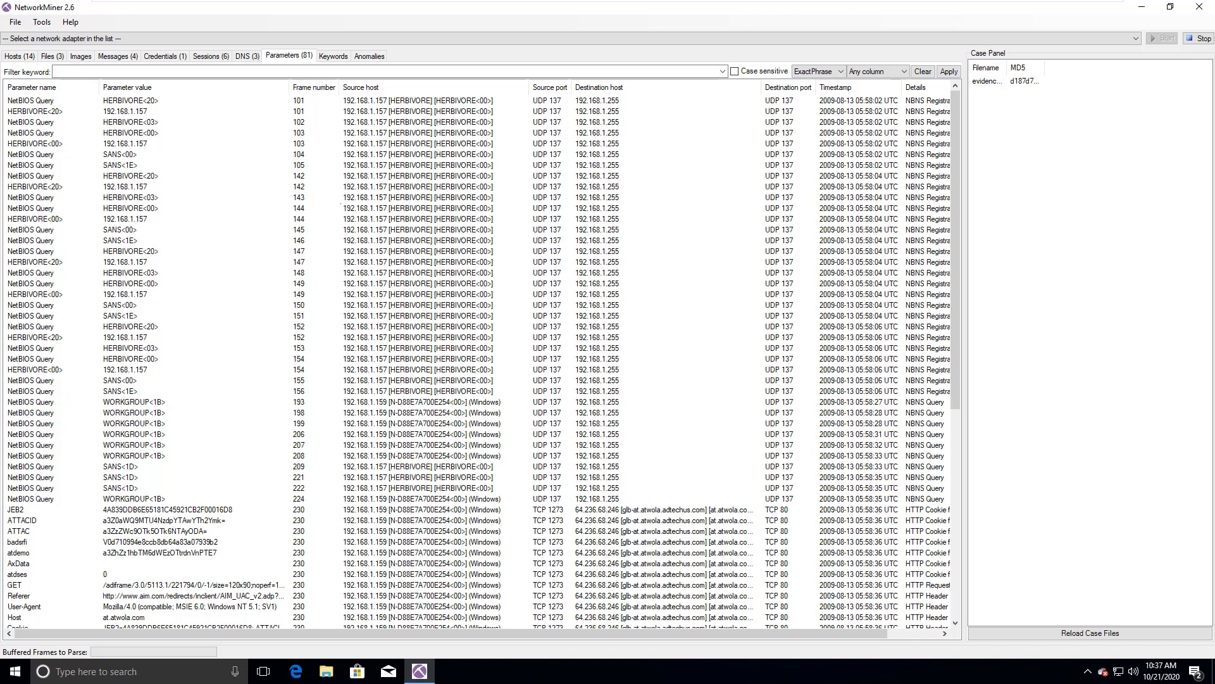
pyautogui.click(314, 87)
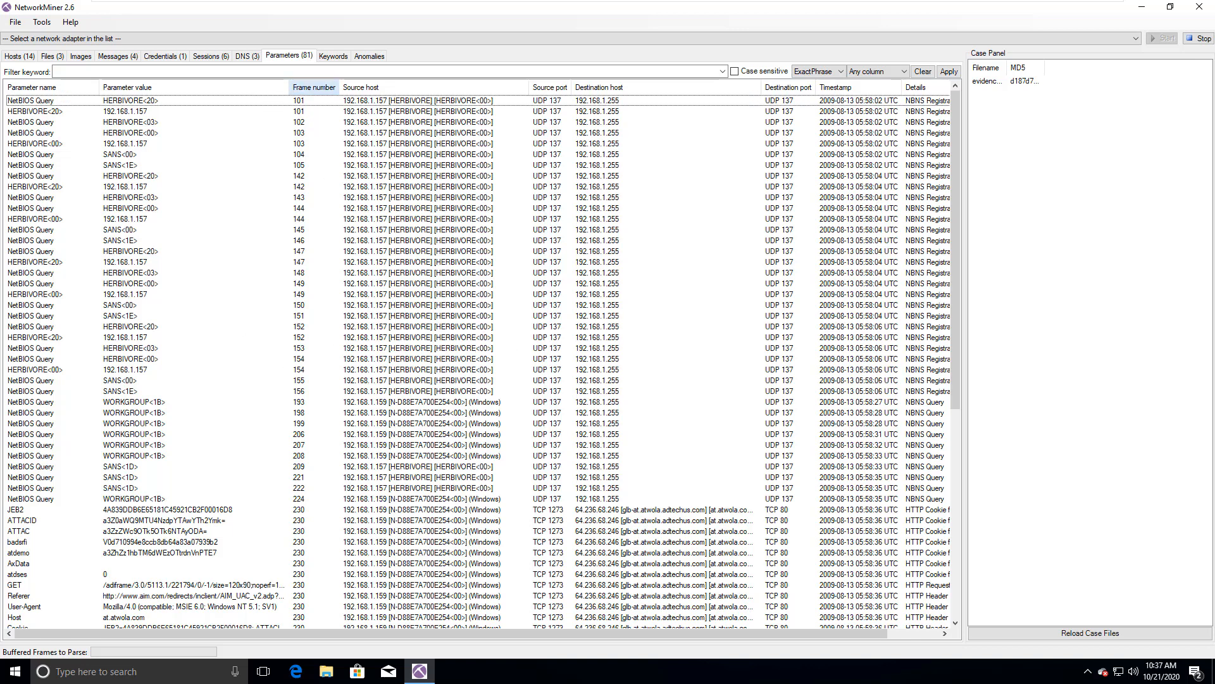
# Step: Examine individual parameters: X-Cache-Lookup in frame 236, ATTACID, JEB2 and GET in frame 233, and the NetBIOS query SANS<00> in frame 104
pyautogui.scroll(-13, 481, 361)
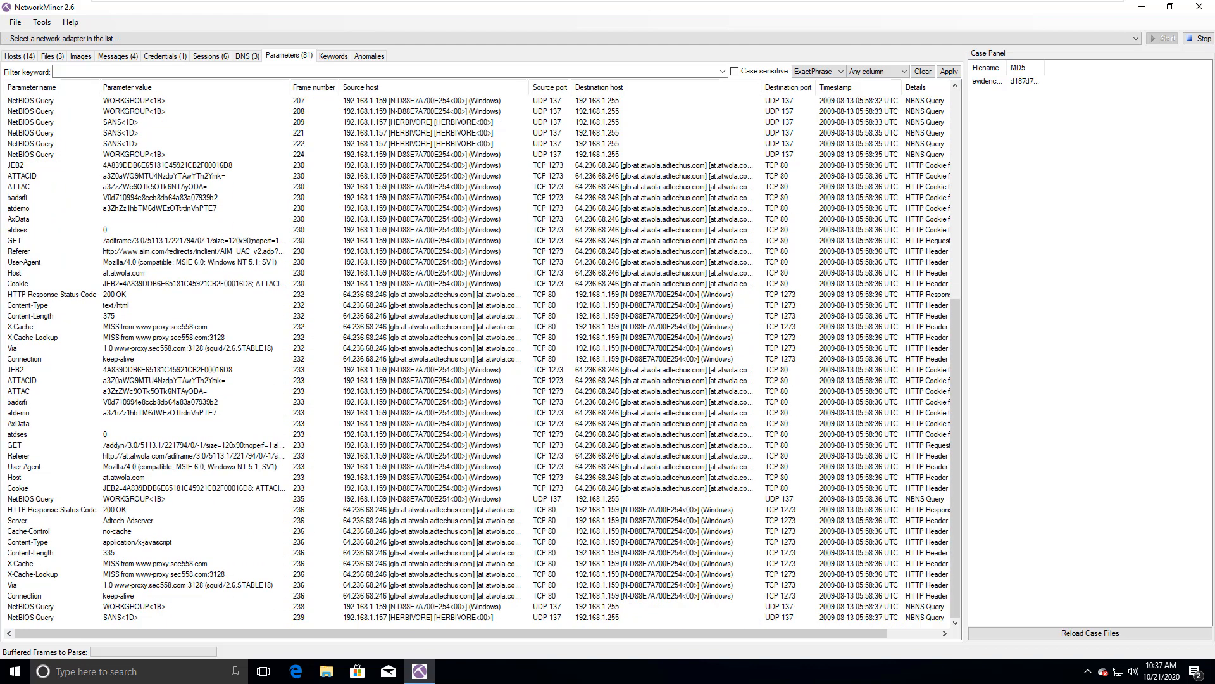
pyautogui.click(479, 563)
pyautogui.click(479, 574)
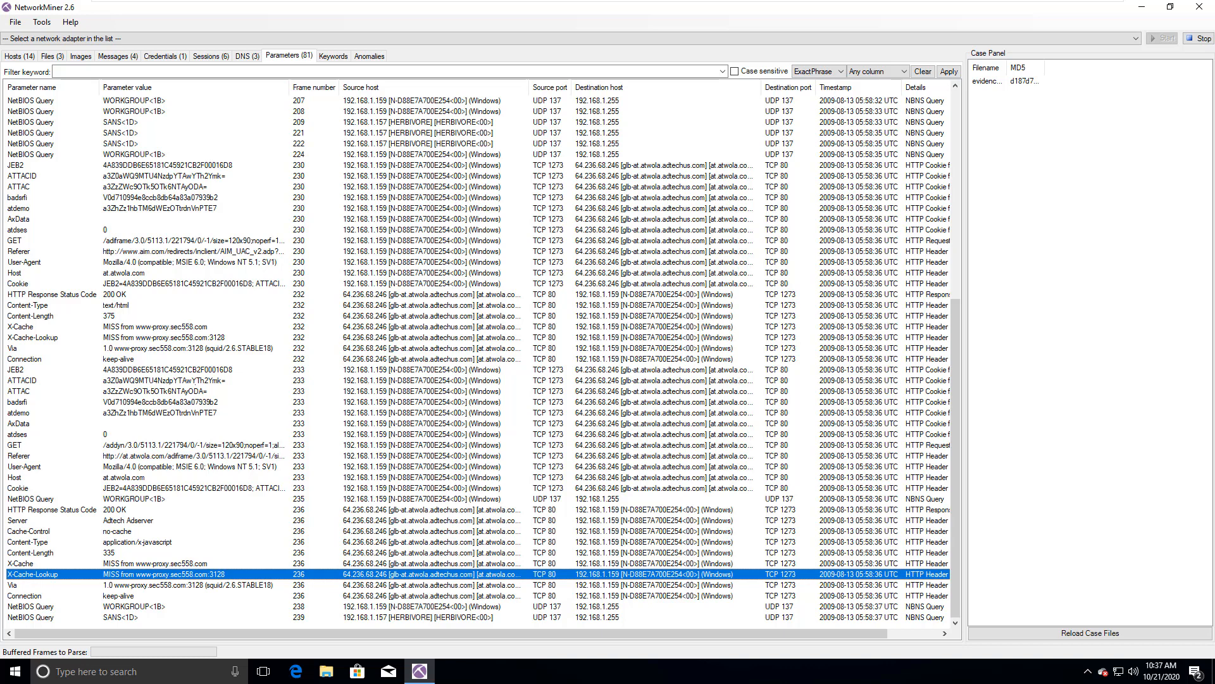
pyautogui.click(478, 380)
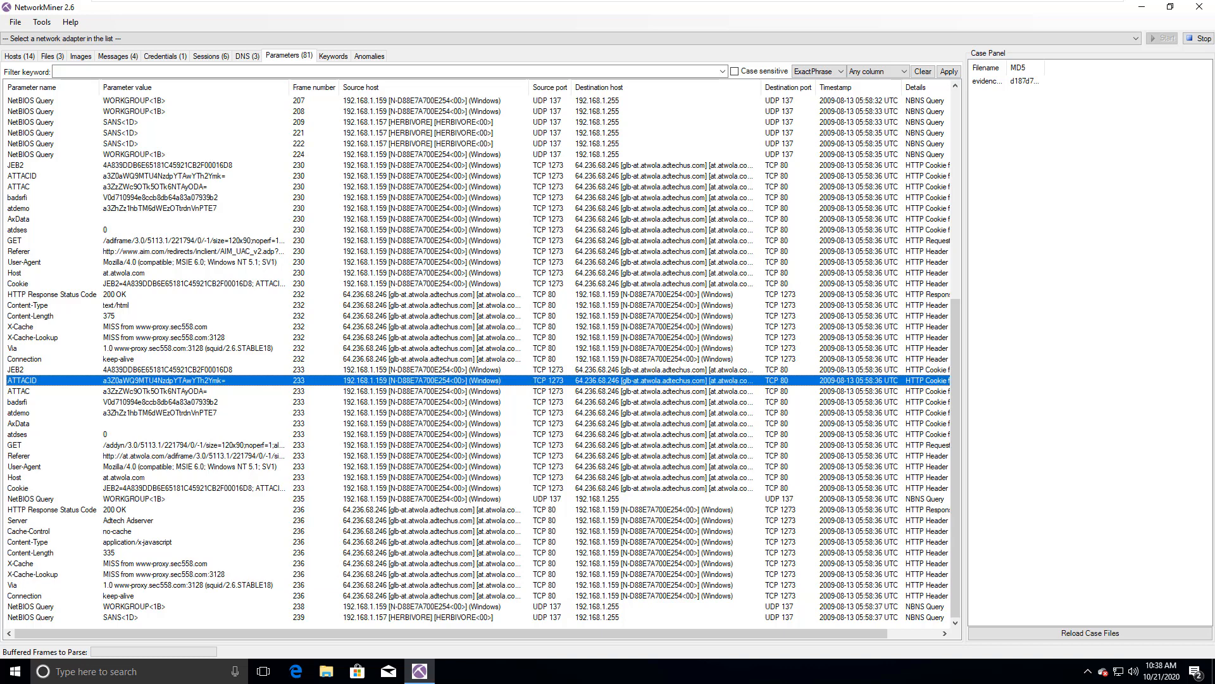
pyautogui.click(479, 369)
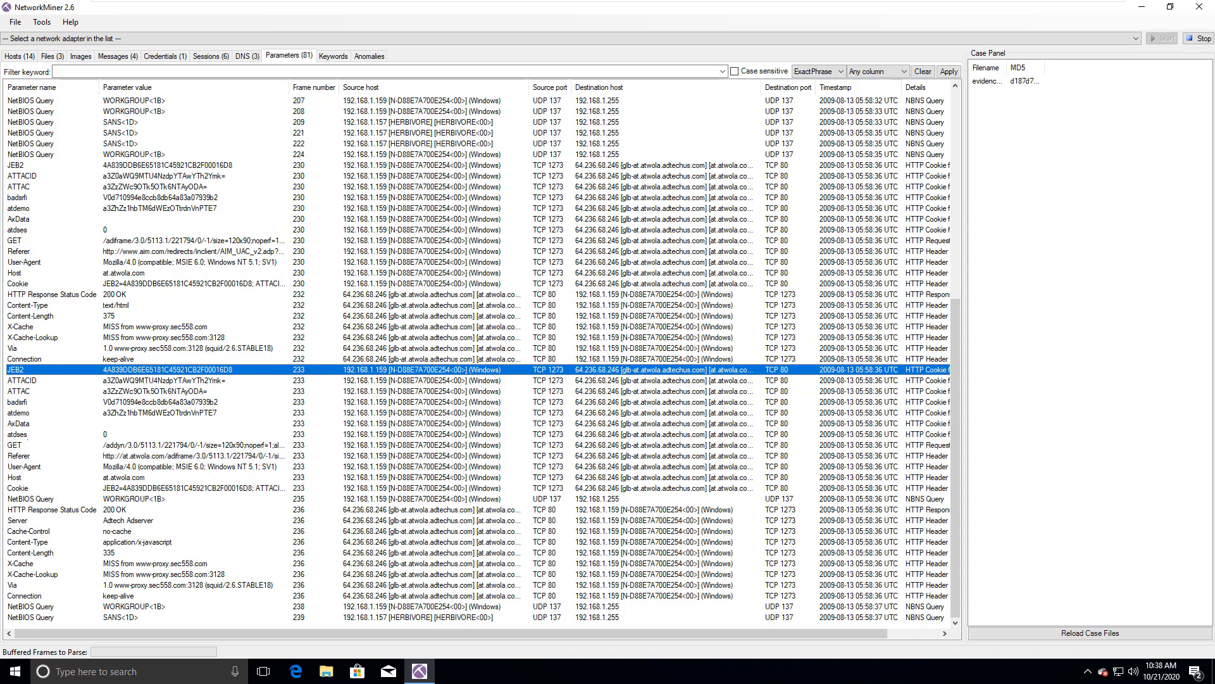
pyautogui.click(27, 445)
pyautogui.scroll(11, 475, 354)
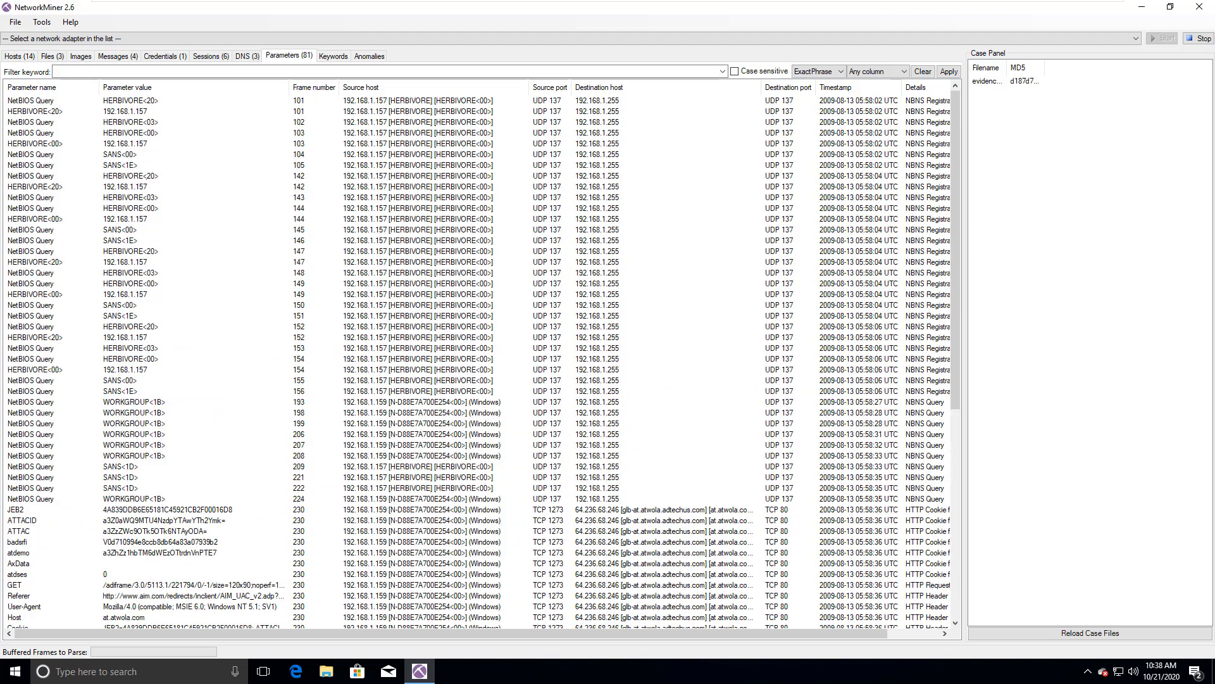
pyautogui.click(47, 154)
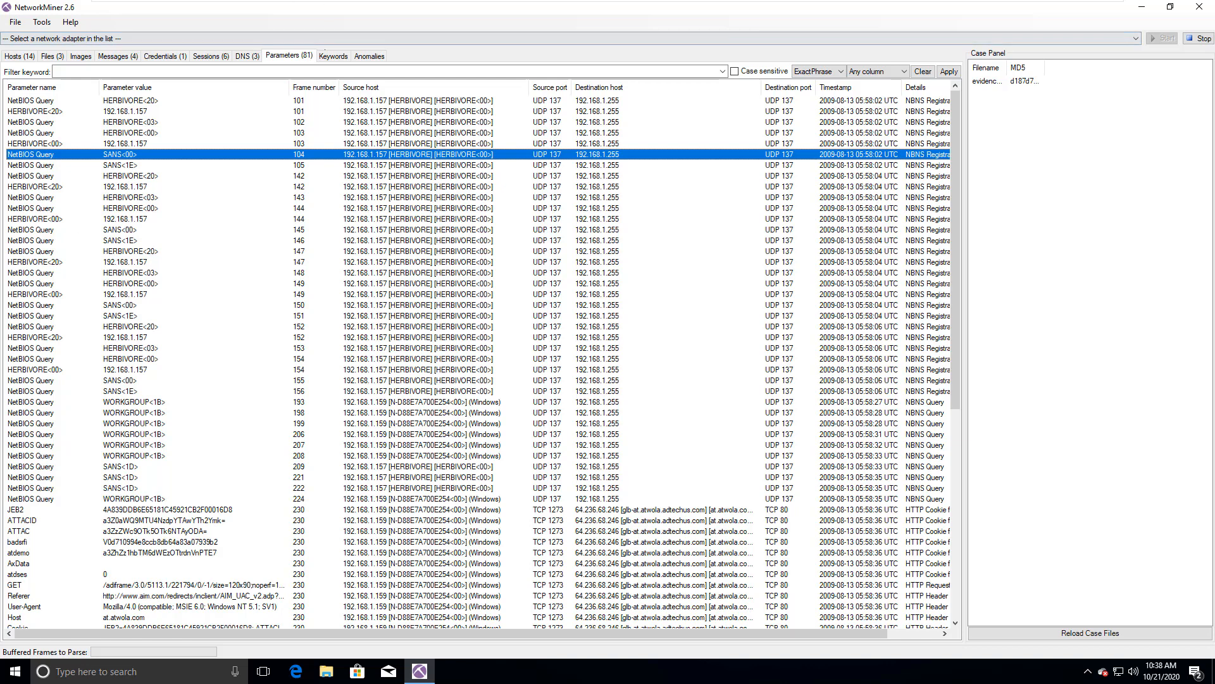
# Step: Check the keyword search and the reported anomalies, and return to the list of extracted files
pyautogui.click(325, 54)
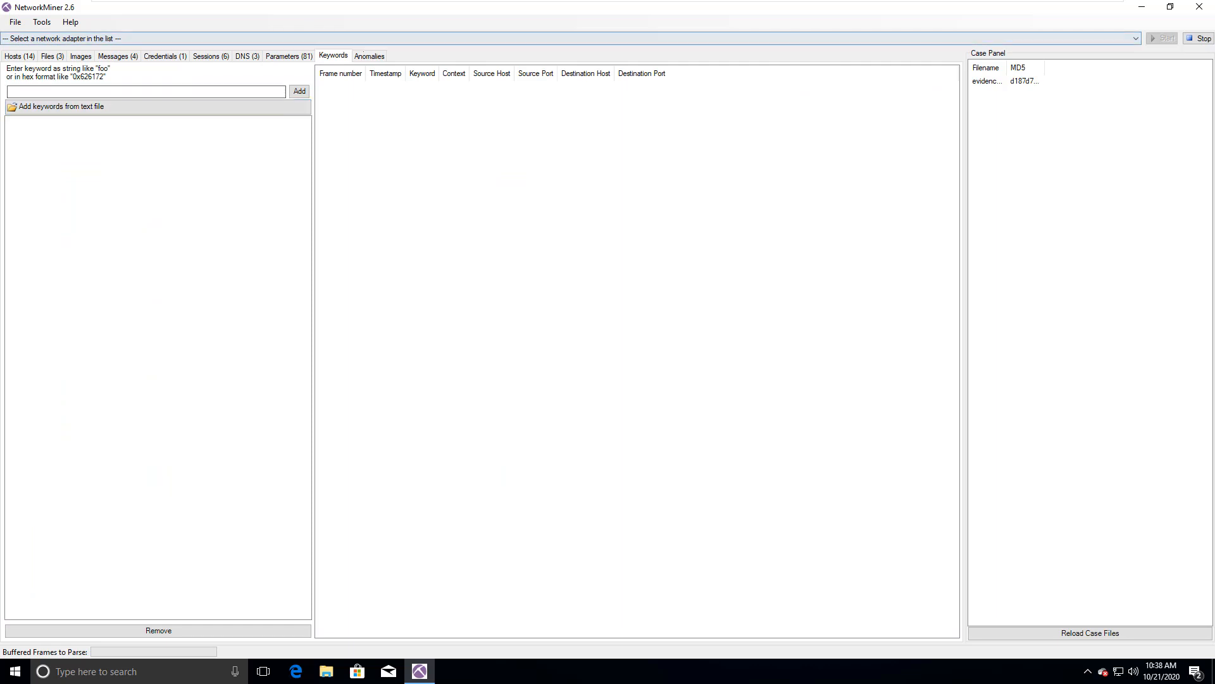
pyautogui.click(369, 55)
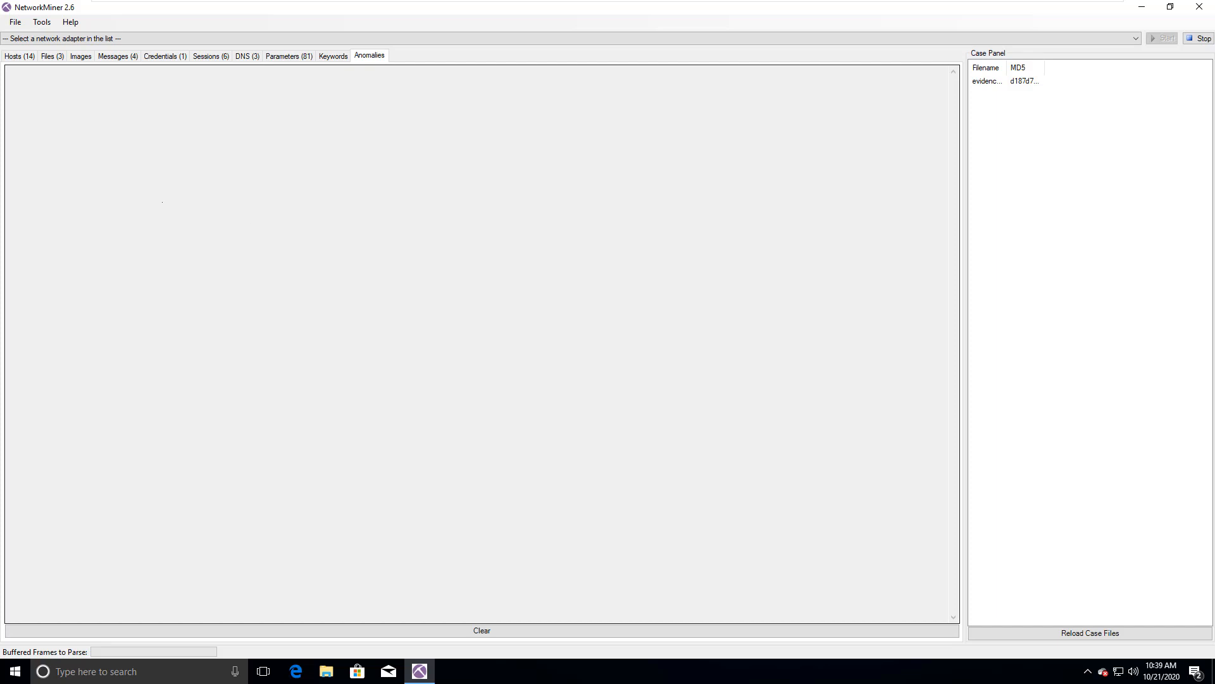
pyautogui.hotkey('ctrl', 'Tab')
pyautogui.hotkey('ctrl', 'Tab')
pyautogui.hotkey('ctrl', 'Tab')
pyautogui.hotkey('ctrl', 'Tab')
pyautogui.hotkey('ctrl', 'Tab')
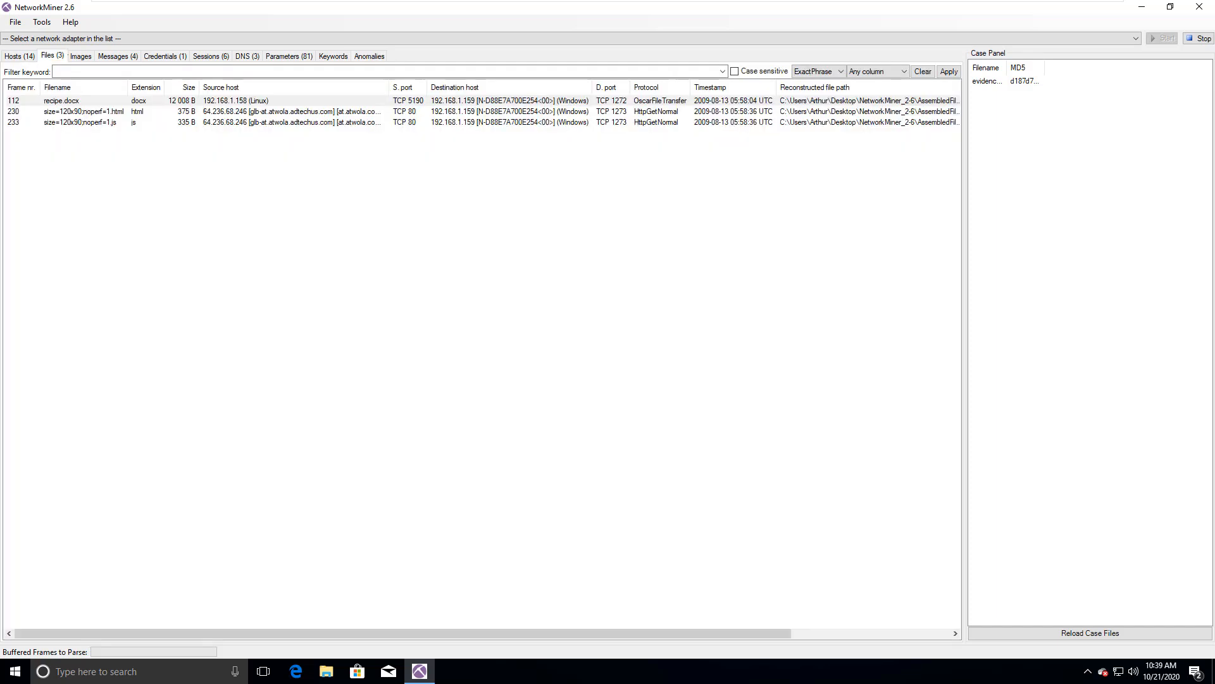